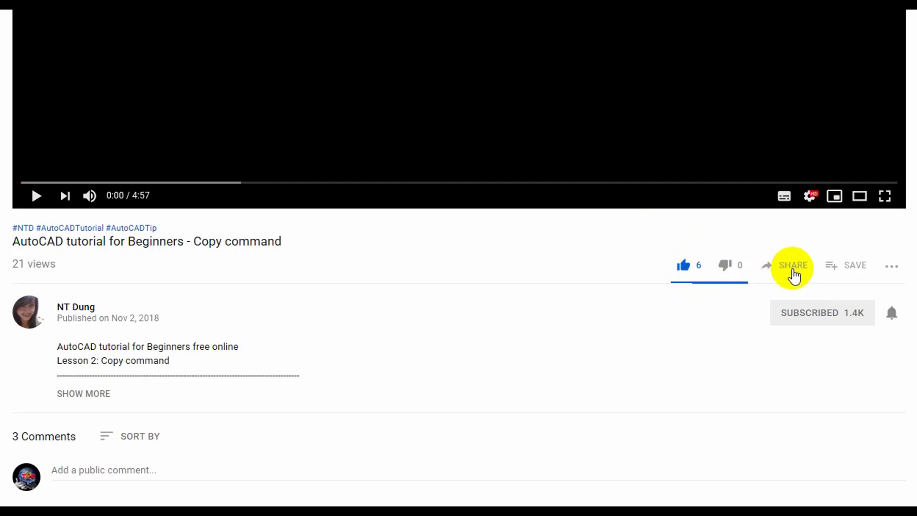
- View the sharing options of the Copy command tutorial video and dismiss them
{"action": "left_click", "coordinate": [802, 269]}
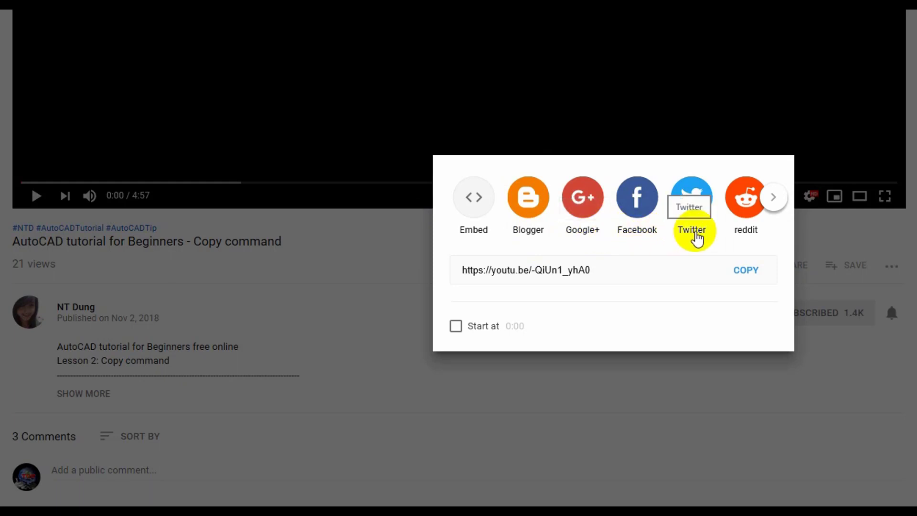
{"action": "left_click", "coordinate": [749, 381]}
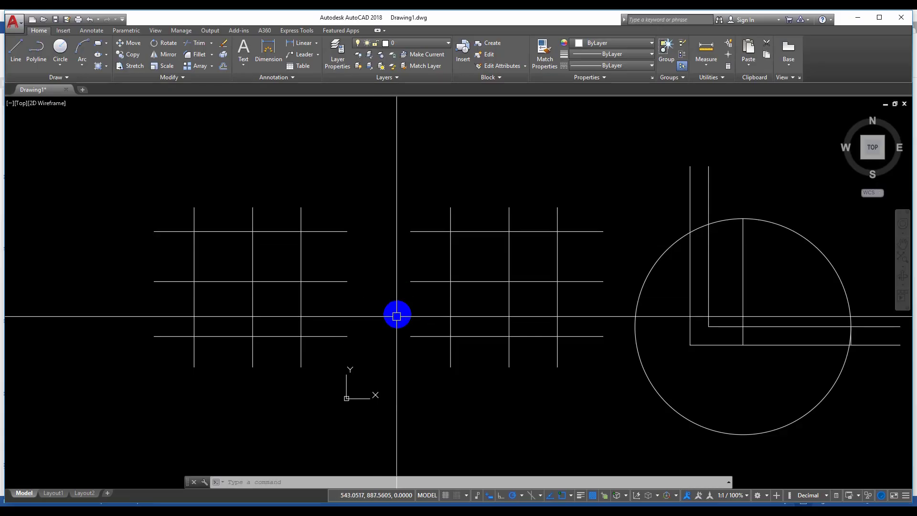
{"action": "middle_click_drag", "start_coordinate": [410, 339], "coordinate": [464, 324]}
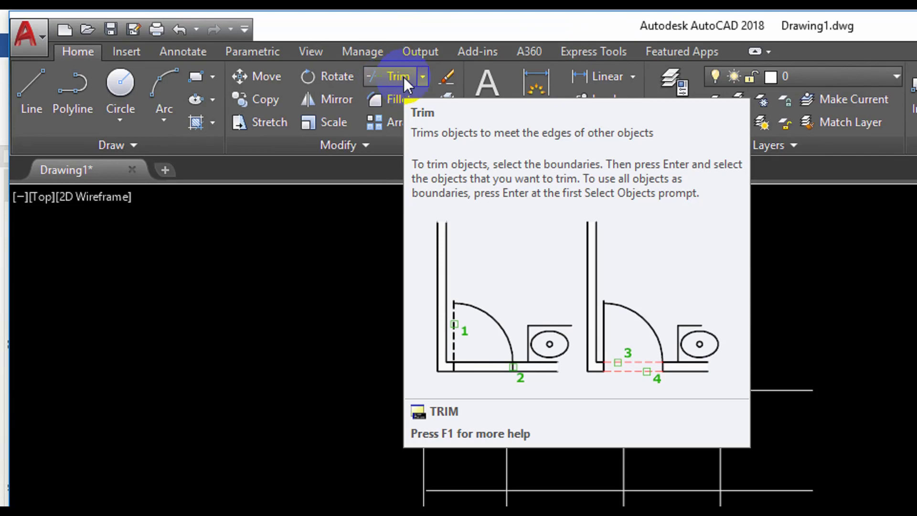
{"action": "left_click", "coordinate": [403, 76]}
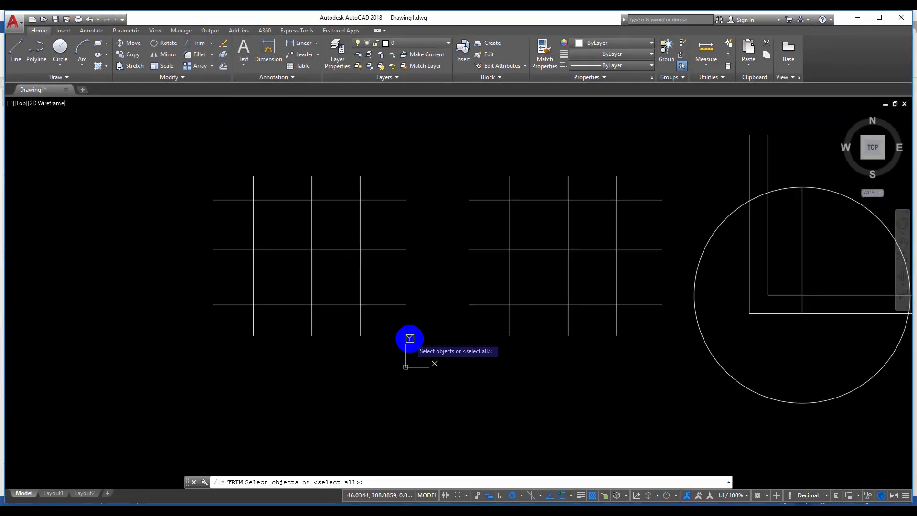
{"action": "key", "text": "Escape"}
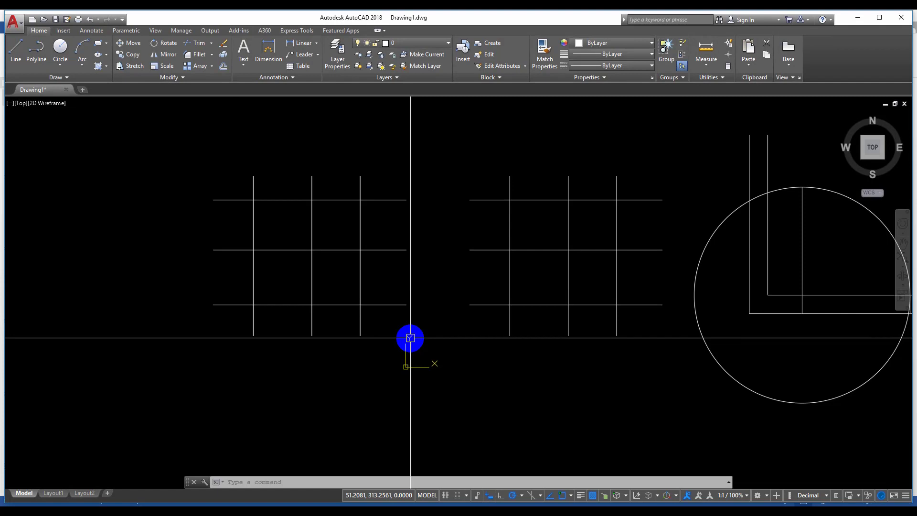
{"action": "type", "text": "T"}
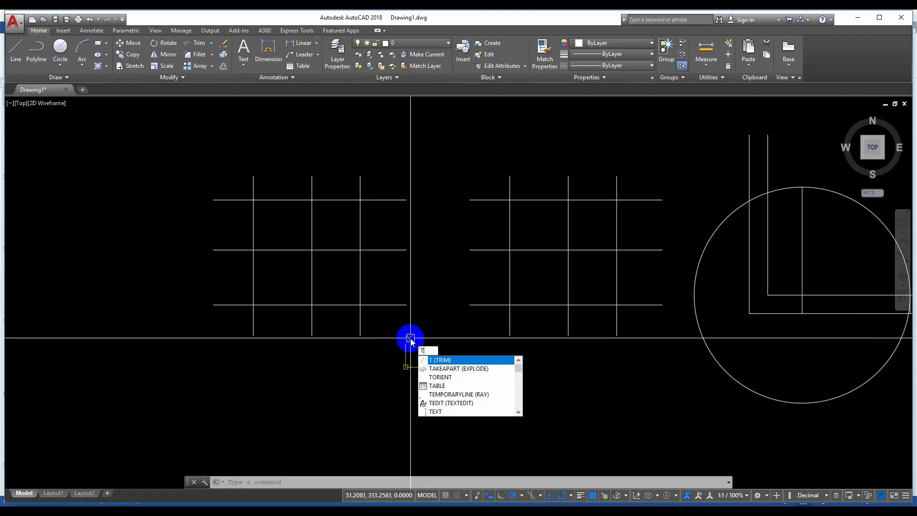
{"action": "type", "text": "R"}
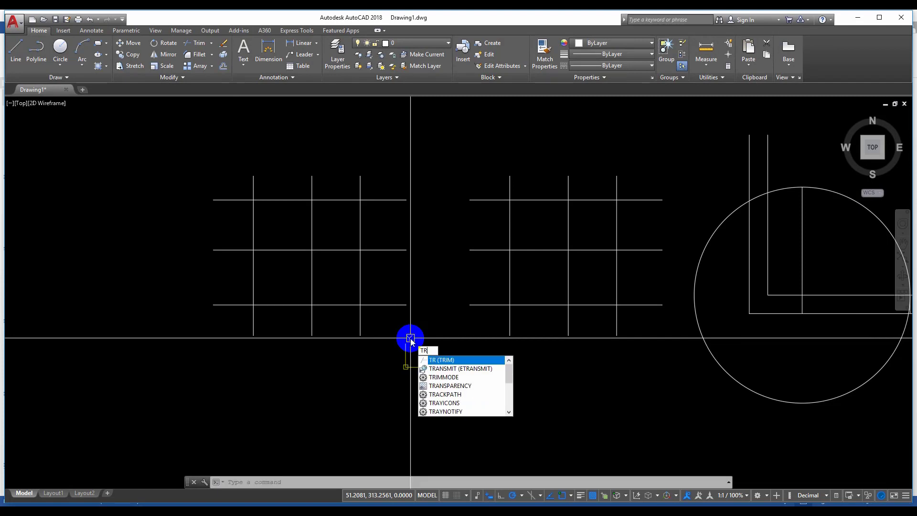
{"action": "key", "text": "Return"}
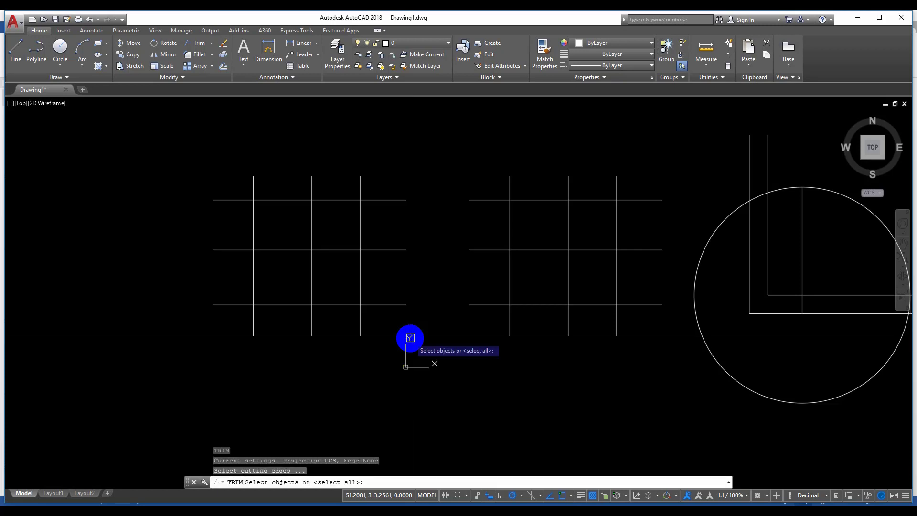
{"action": "key", "text": "Escape"}
{"action": "mouse_move", "coordinate": [368, 348]}
{"action": "middle_mouse_down"}
{"action": "mouse_move", "coordinate": [407, 370]}
{"action": "mouse_move", "coordinate": [404, 393]}
{"action": "middle_mouse_up"}
{"action": "middle_click_drag", "start_coordinate": [552, 409], "coordinate": [460, 371]}
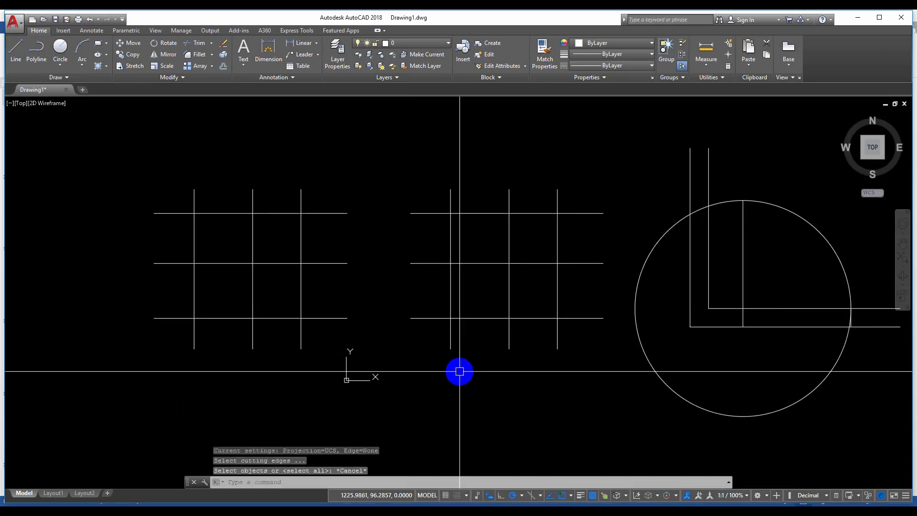
{"action": "middle_click_drag", "start_coordinate": [363, 335], "coordinate": [409, 317]}
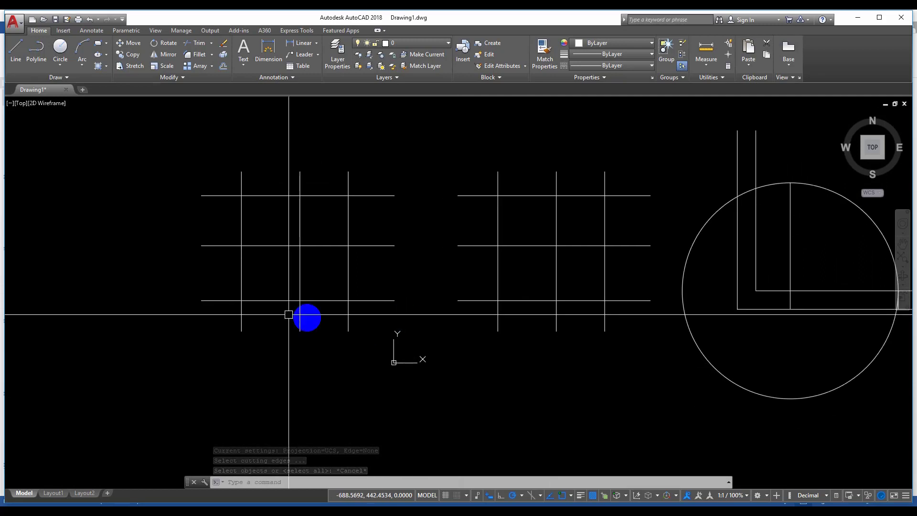
{"action": "mouse_move", "coordinate": [288, 314]}
{"action": "middle_mouse_down"}
{"action": "mouse_move", "coordinate": [342, 311]}
{"action": "mouse_move", "coordinate": [343, 321]}
{"action": "middle_mouse_up"}
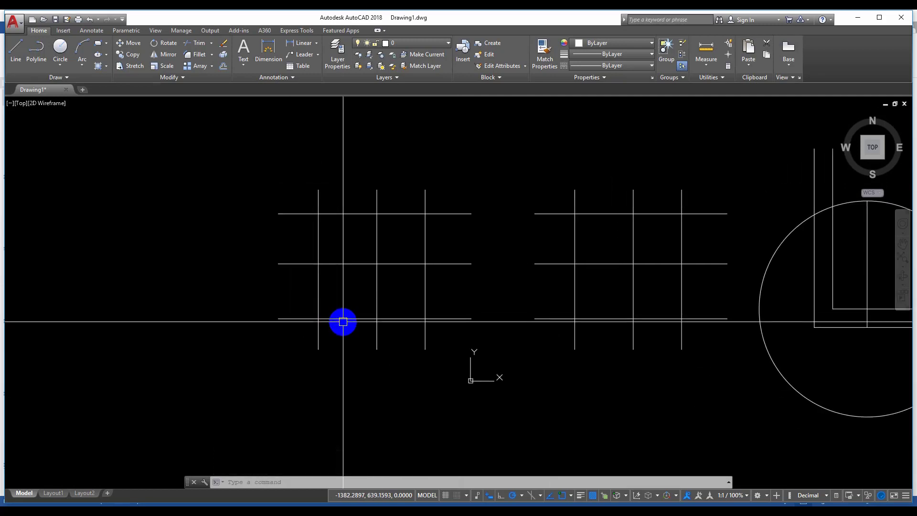
{"action": "scroll", "coordinate": [359, 263], "scroll_direction": "up", "scroll_amount": 2}
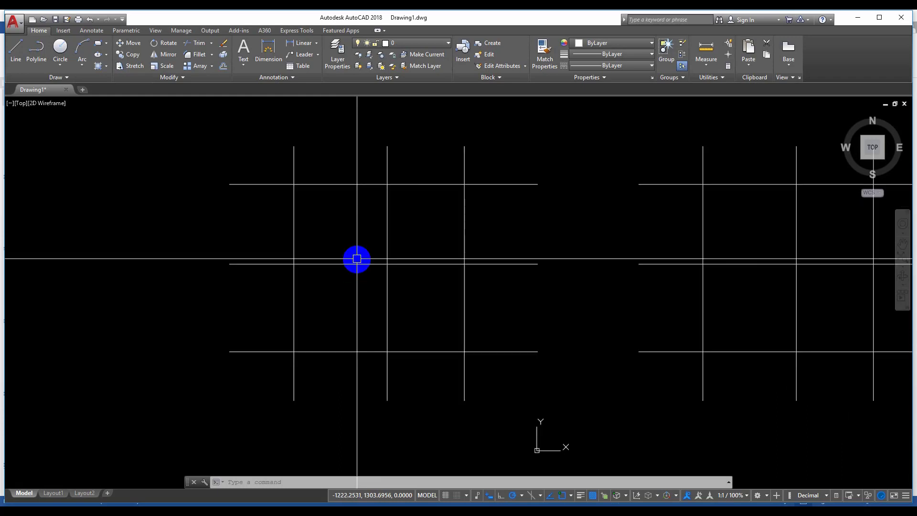
{"action": "scroll", "coordinate": [170, 315], "scroll_direction": "down", "scroll_amount": 2}
{"action": "scroll", "coordinate": [382, 280], "scroll_direction": "down", "scroll_amount": 2}
{"action": "mouse_move", "coordinate": [444, 285]}
{"action": "middle_mouse_down"}
{"action": "mouse_move", "coordinate": [533, 343]}
{"action": "mouse_move", "coordinate": [393, 277]}
{"action": "middle_mouse_up"}
{"action": "scroll", "coordinate": [375, 278], "scroll_direction": "up", "scroll_amount": 2}
{"action": "middle_click_drag", "start_coordinate": [341, 310], "coordinate": [417, 287]}
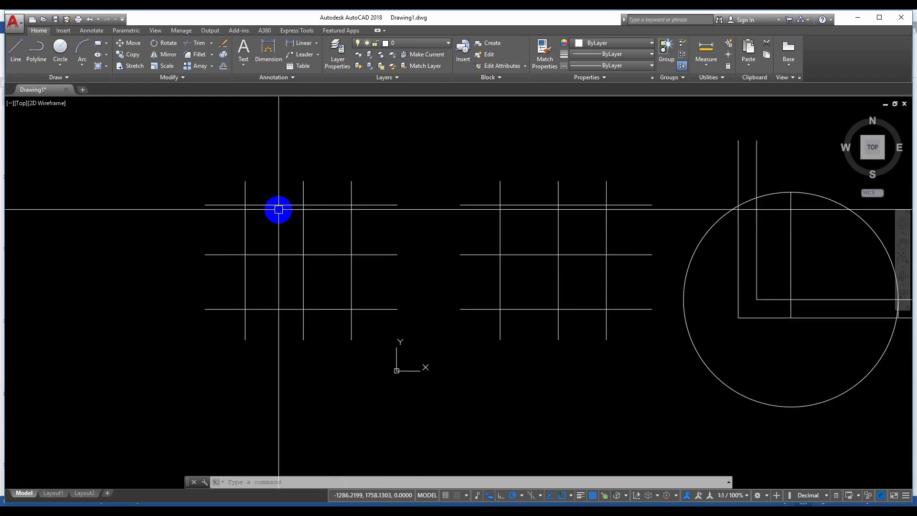
- Trim the upper overhangs of the first grid's three vertical lines, using its top horizontal line as the cutting edge
{"action": "scroll", "coordinate": [278, 231], "scroll_direction": "up", "scroll_amount": 2}
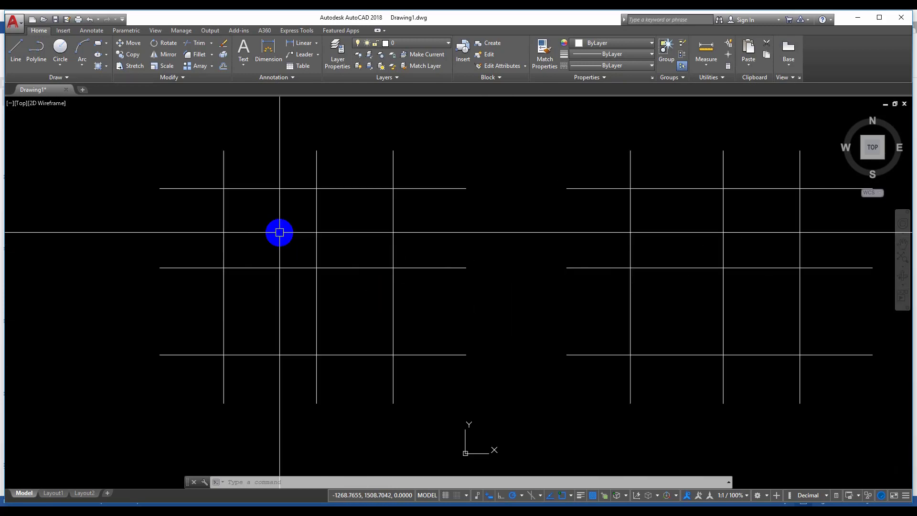
{"action": "middle_click_drag", "start_coordinate": [279, 231], "coordinate": [276, 307]}
{"action": "scroll", "coordinate": [256, 256], "scroll_direction": "up", "scroll_amount": 2}
{"action": "mouse_move", "coordinate": [256, 256]}
{"action": "middle_mouse_down"}
{"action": "mouse_move", "coordinate": [385, 292]}
{"action": "mouse_move", "coordinate": [384, 255]}
{"action": "middle_mouse_up"}
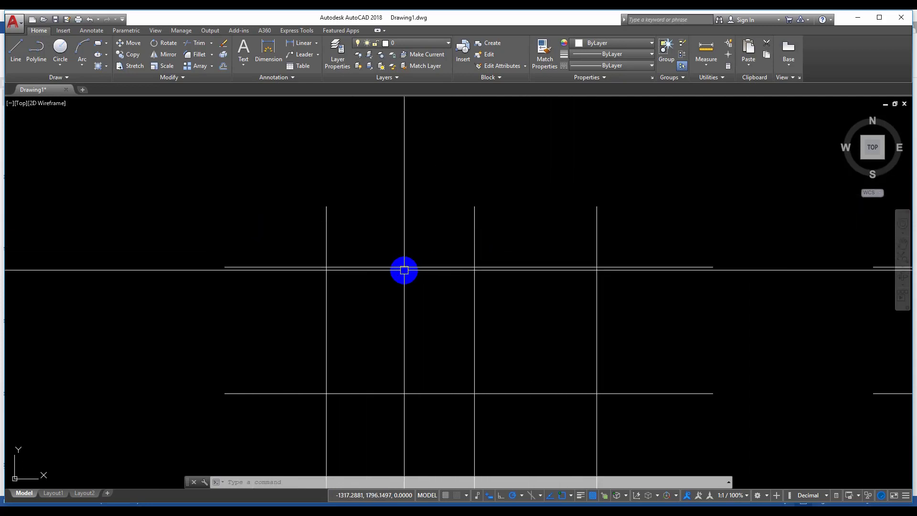
{"action": "type", "text": "tr"}
{"action": "key", "text": "Return"}
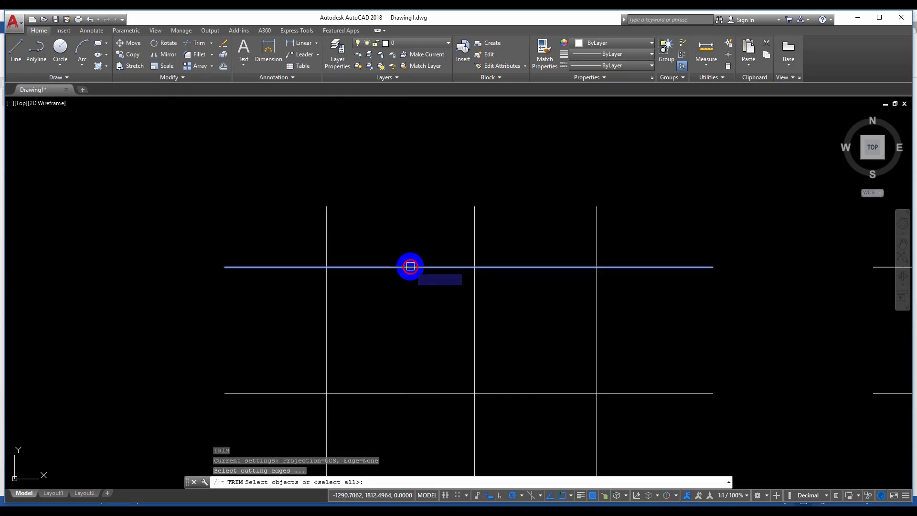
{"action": "left_click", "coordinate": [410, 267]}
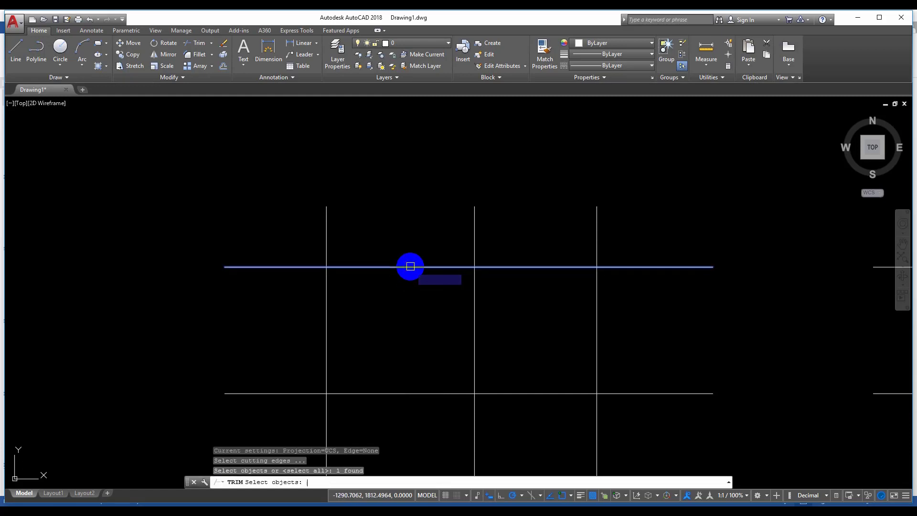
{"action": "key", "text": "Return"}
{"action": "left_click", "coordinate": [674, 224]}
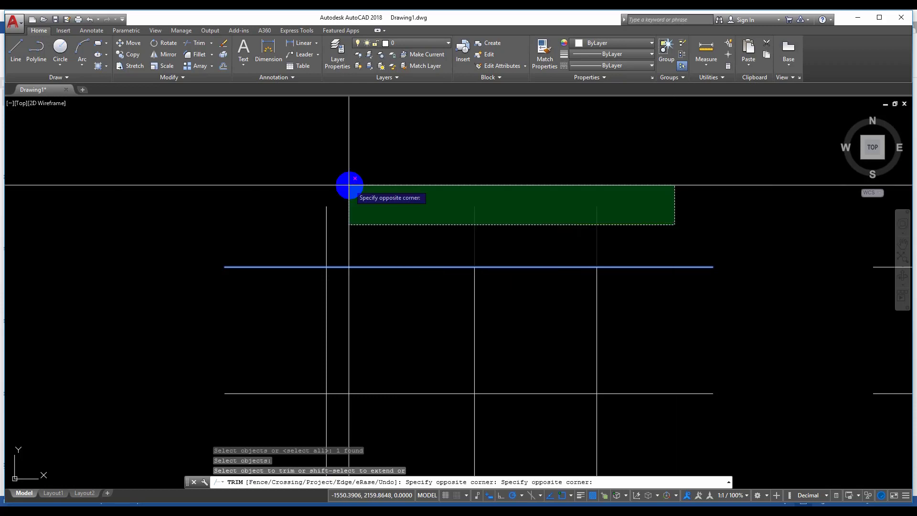
{"action": "left_click", "coordinate": [263, 175]}
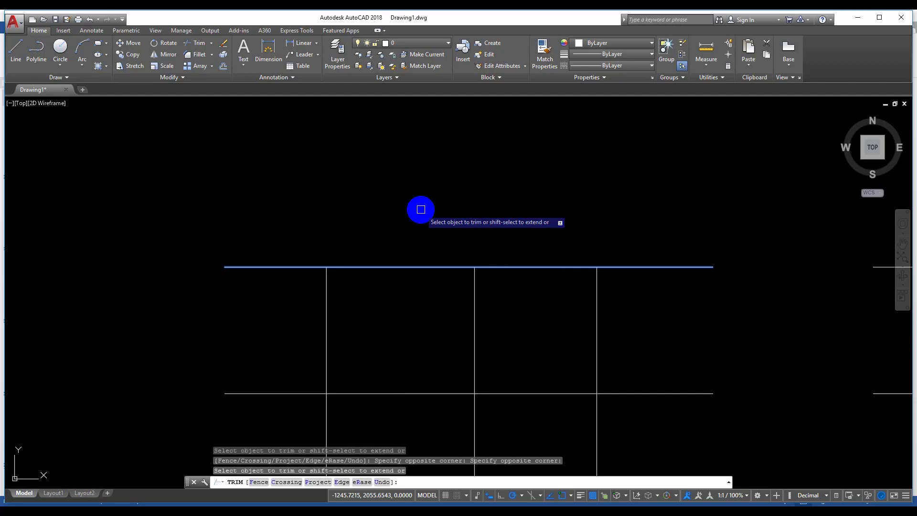
{"action": "key", "text": "Return"}
- Trim the right overhangs of the first grid's three horizontal lines, using its rightmost vertical line as the cutting edge
{"action": "scroll", "coordinate": [421, 209], "scroll_direction": "down", "scroll_amount": 2}
{"action": "middle_click_drag", "start_coordinate": [488, 282], "coordinate": [424, 308]}
{"action": "scroll", "coordinate": [446, 231], "scroll_direction": "up", "scroll_amount": 1}
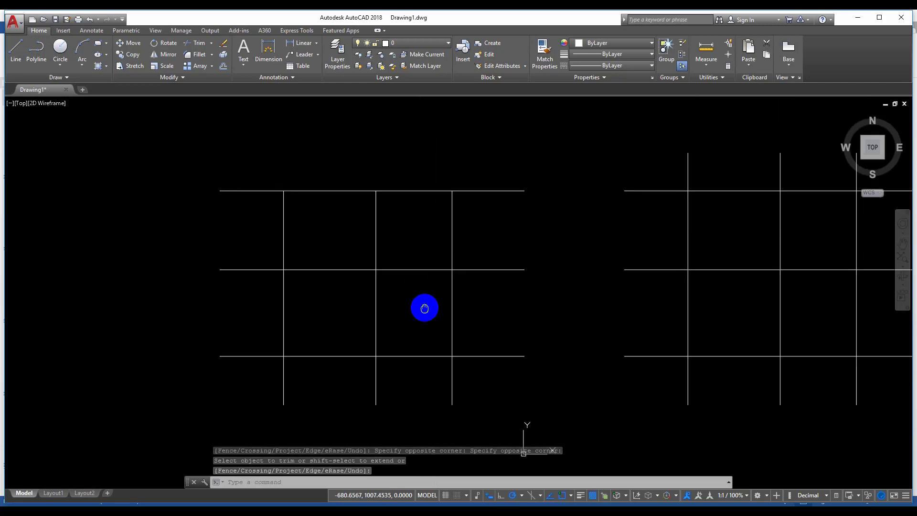
{"action": "scroll", "coordinate": [423, 307], "scroll_direction": "down", "scroll_amount": 1}
{"action": "scroll", "coordinate": [428, 293], "scroll_direction": "up", "scroll_amount": 1}
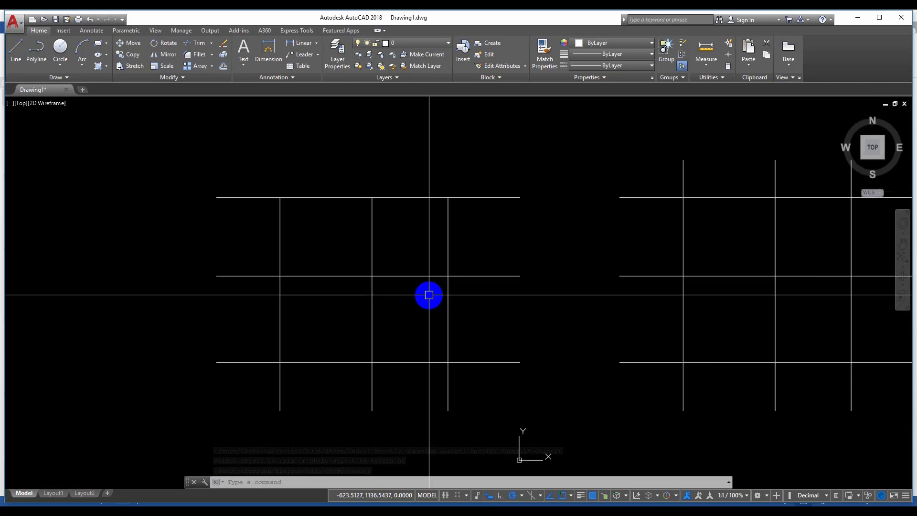
{"action": "type", "text": "TR"}
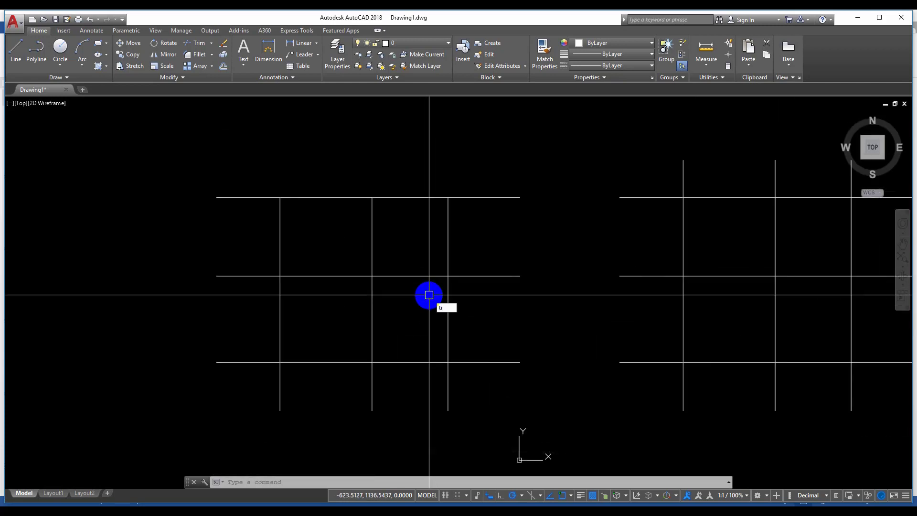
{"action": "key", "text": "Return"}
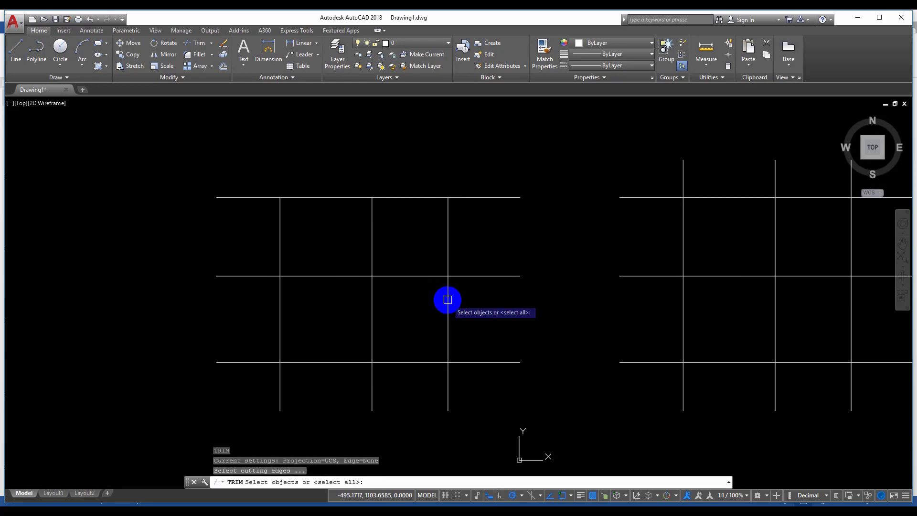
{"action": "left_click", "coordinate": [447, 299]}
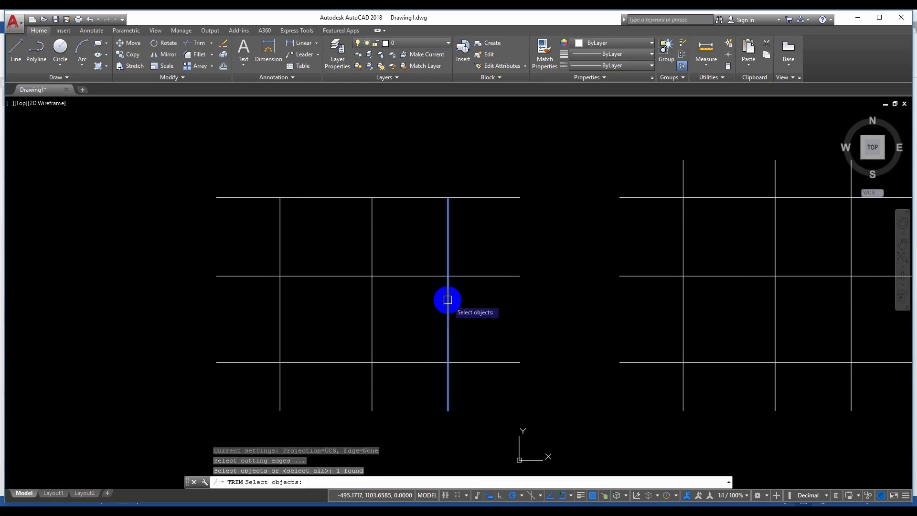
{"action": "key", "text": "Return"}
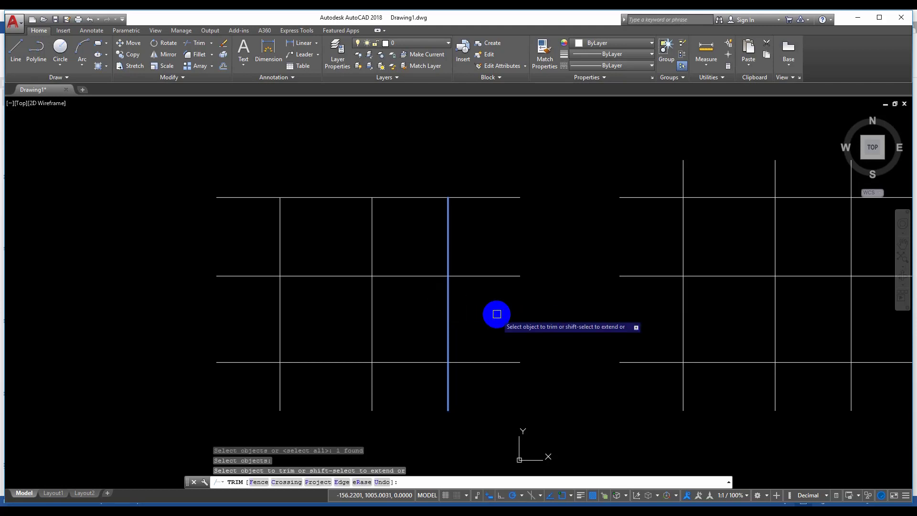
{"action": "left_click", "coordinate": [538, 389]}
{"action": "left_click", "coordinate": [501, 344]}
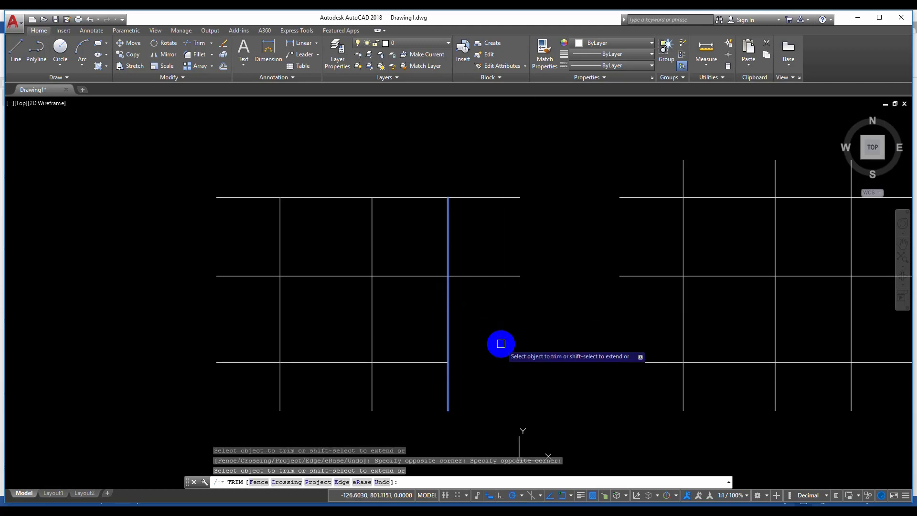
{"action": "left_click", "coordinate": [493, 277]}
{"action": "left_click", "coordinate": [487, 198]}
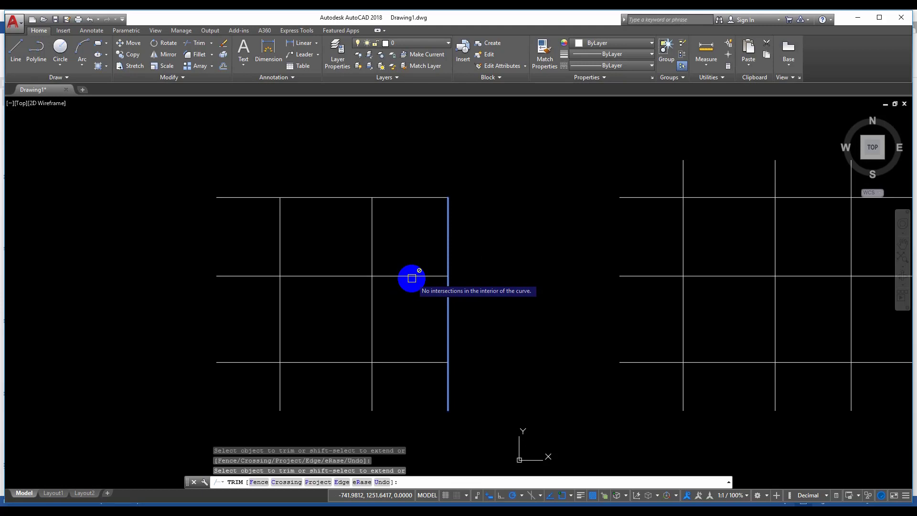
- Try to trim the horizontal segments between the first grid's middle and right vertical lines, and end the Trim command
{"action": "left_click", "coordinate": [417, 274]}
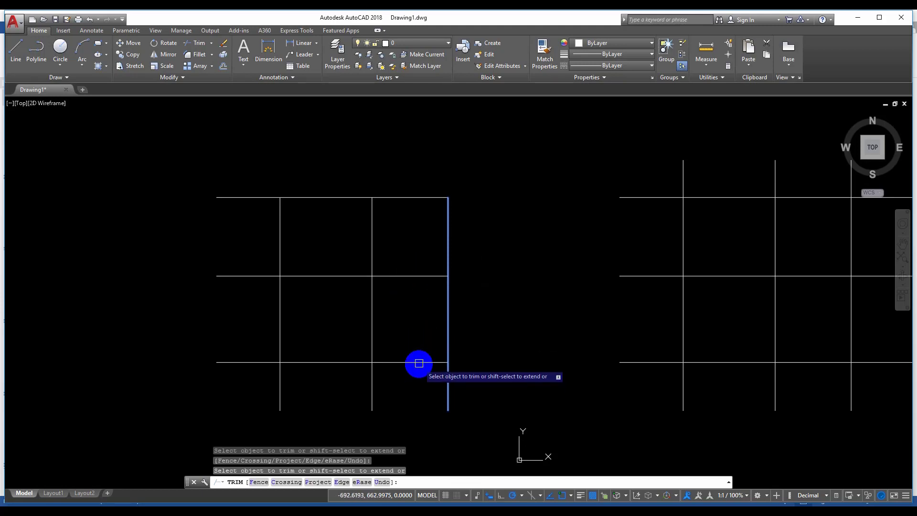
{"action": "left_click", "coordinate": [422, 265]}
{"action": "left_click", "coordinate": [413, 304]}
{"action": "left_click", "coordinate": [412, 192]}
{"action": "left_click", "coordinate": [387, 381]}
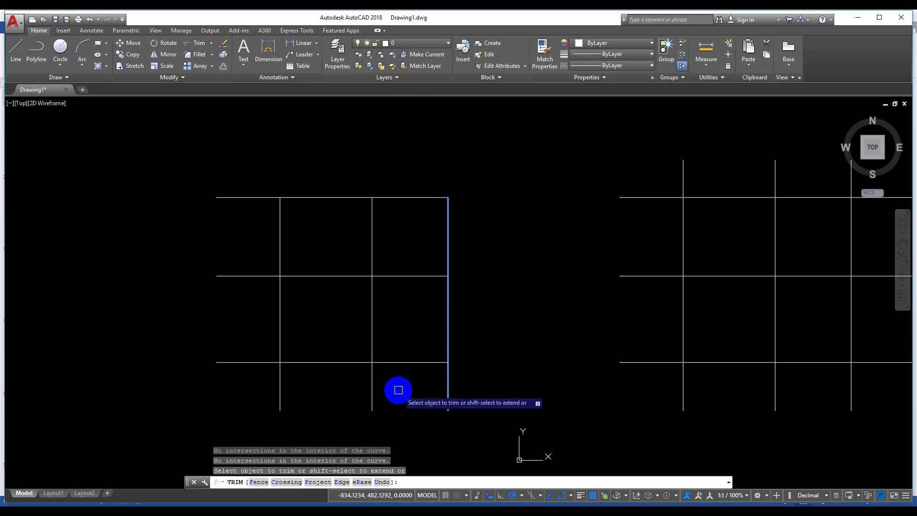
{"action": "key", "text": "Return"}
- Trim the upper overhangs of the second grid's three vertical lines, using all six grid lines as cutting edges
{"action": "mouse_move", "coordinate": [416, 383]}
{"action": "middle_mouse_down"}
{"action": "mouse_move", "coordinate": [459, 362]}
{"action": "mouse_move", "coordinate": [434, 389]}
{"action": "middle_mouse_up"}
{"action": "scroll", "coordinate": [461, 365], "scroll_direction": "down", "scroll_amount": 2}
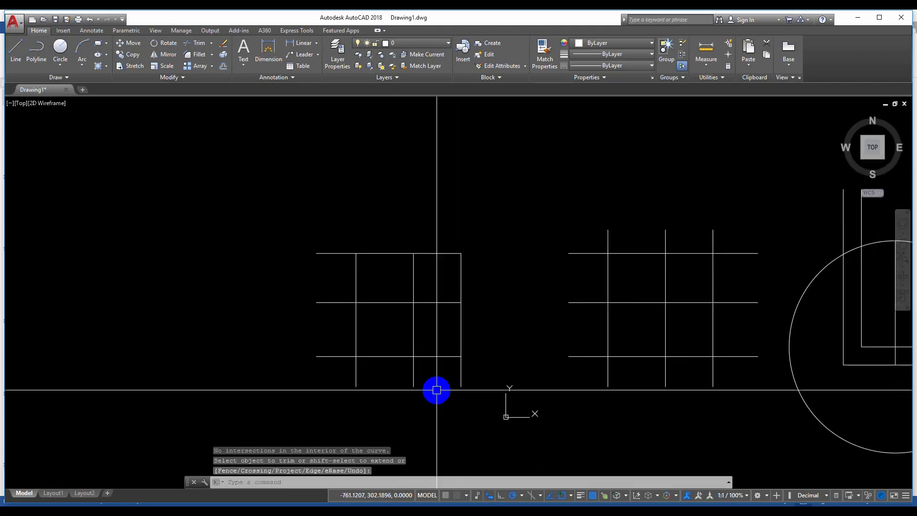
{"action": "scroll", "coordinate": [415, 303], "scroll_direction": "up", "scroll_amount": 2}
{"action": "middle_click_drag", "start_coordinate": [411, 293], "coordinate": [378, 282]}
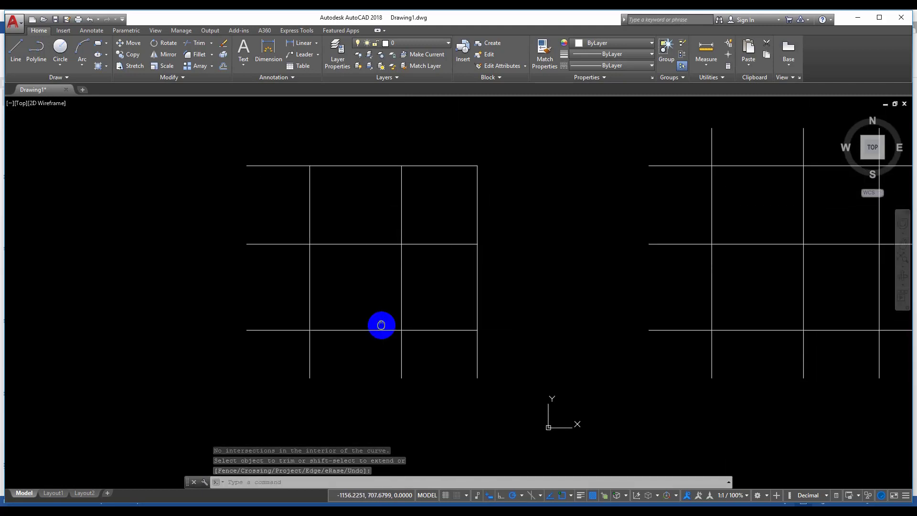
{"action": "mouse_move", "coordinate": [643, 348]}
{"action": "middle_mouse_down"}
{"action": "mouse_move", "coordinate": [377, 348]}
{"action": "mouse_move", "coordinate": [485, 334]}
{"action": "middle_mouse_up"}
{"action": "scroll", "coordinate": [377, 348], "scroll_direction": "down", "scroll_amount": 3}
{"action": "middle_click_drag", "start_coordinate": [635, 331], "coordinate": [458, 342]}
{"action": "scroll", "coordinate": [436, 293], "scroll_direction": "up", "scroll_amount": 2}
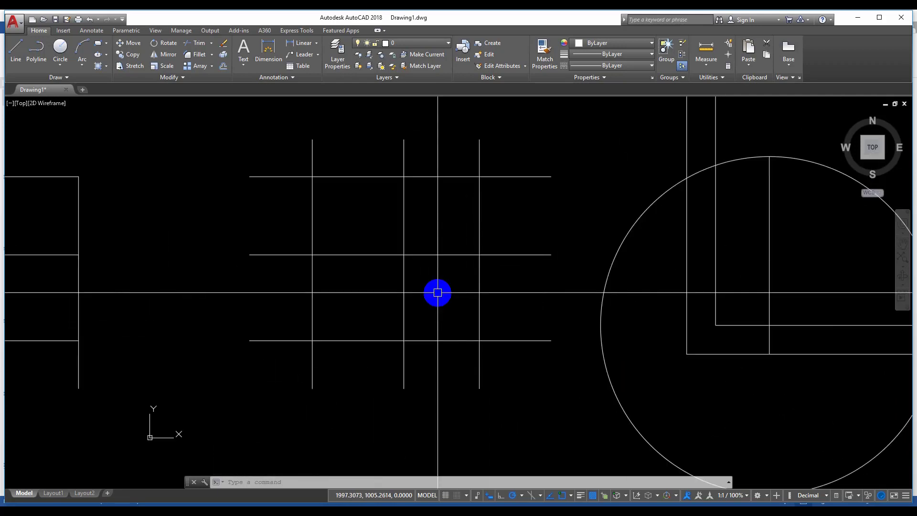
{"action": "type", "text": "tr"}
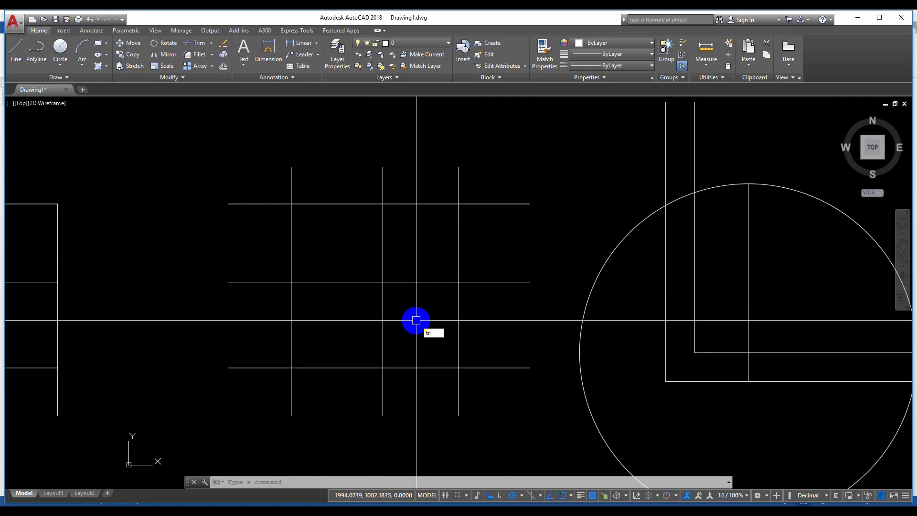
{"action": "key", "text": "Return"}
{"action": "left_click", "coordinate": [522, 410]}
{"action": "left_click", "coordinate": [311, 199]}
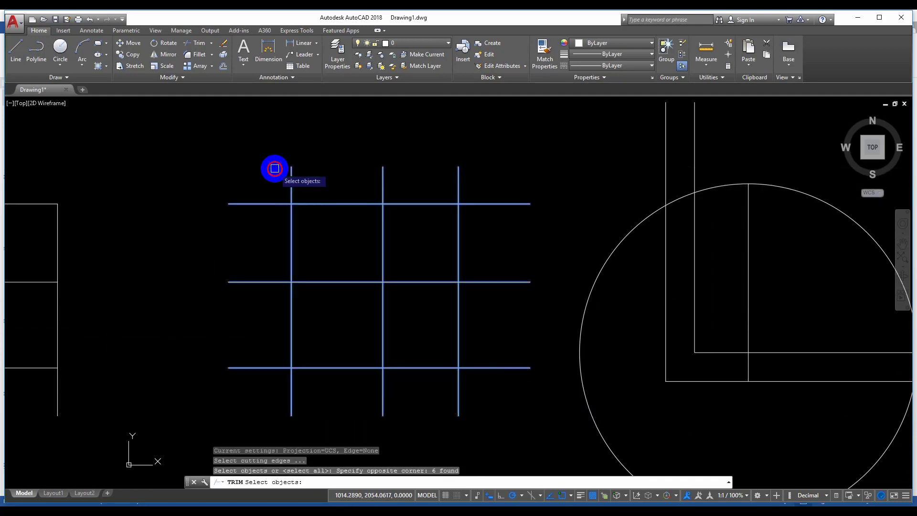
{"action": "key", "text": "Return"}
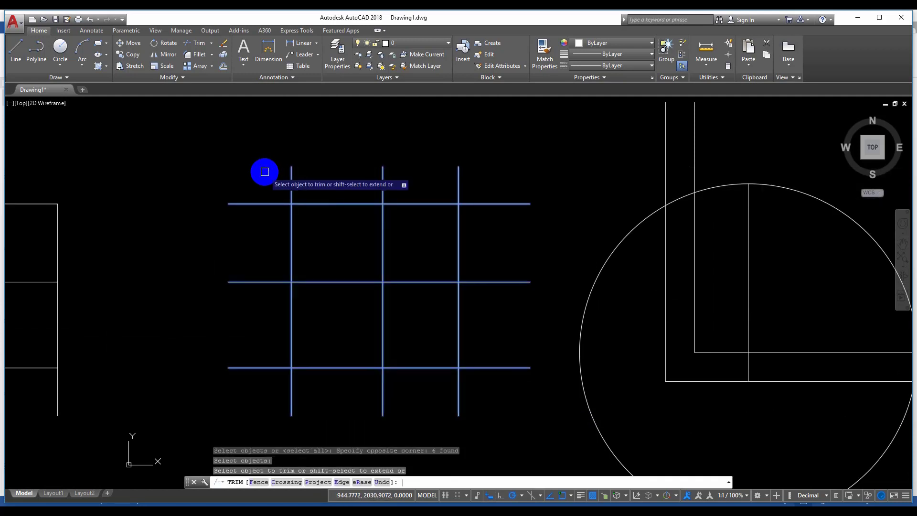
{"action": "left_click", "coordinate": [288, 179]}
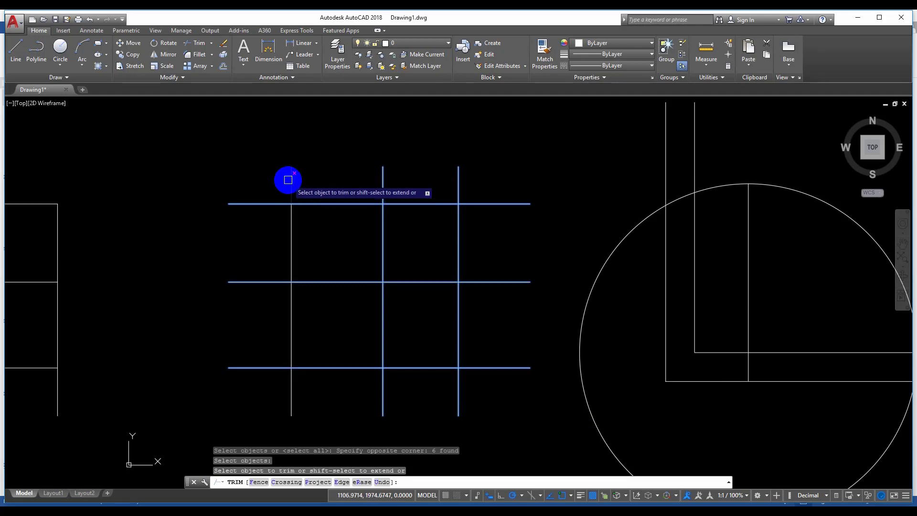
{"action": "left_click", "coordinate": [382, 184]}
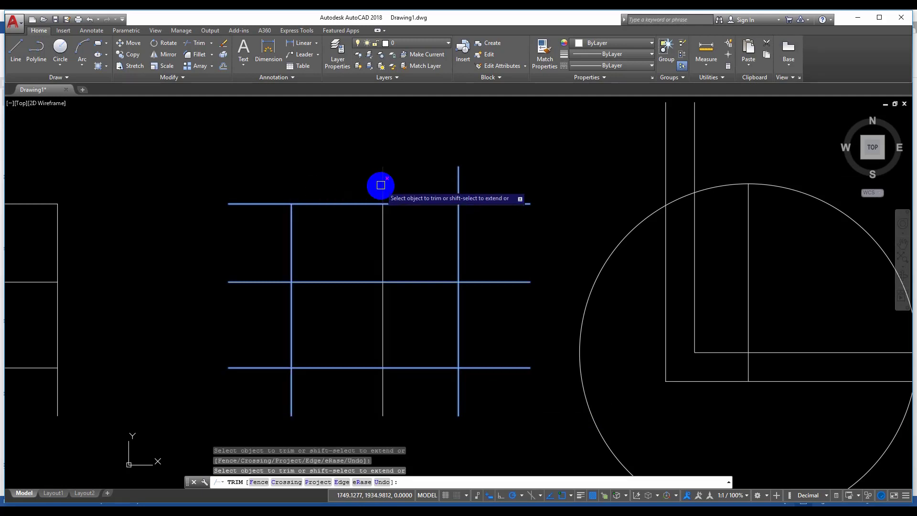
{"action": "left_click", "coordinate": [458, 176]}
- Trim the right overhangs of the second grid's three horizontal lines at its rightmost vertical line
{"action": "left_click", "coordinate": [480, 196]}
{"action": "left_click", "coordinate": [473, 217]}
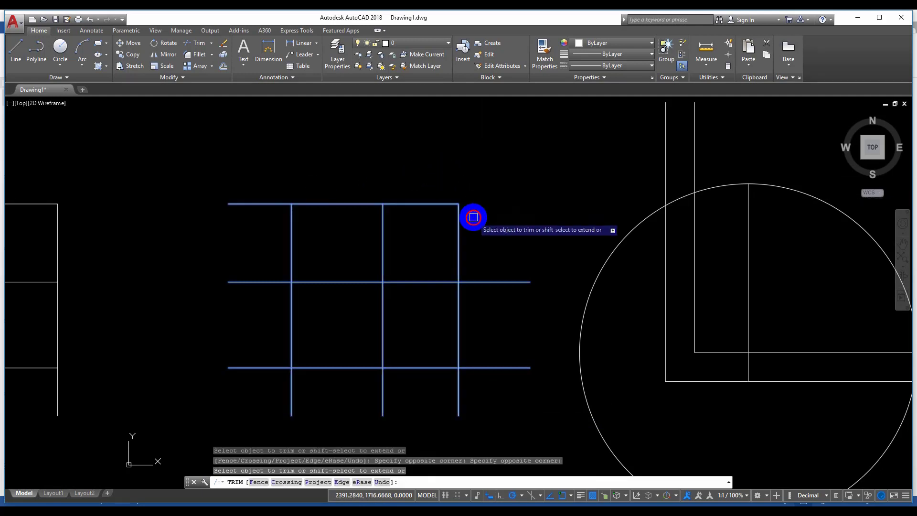
{"action": "left_click", "coordinate": [513, 258]}
{"action": "left_click", "coordinate": [461, 344]}
{"action": "left_click", "coordinate": [485, 368]}
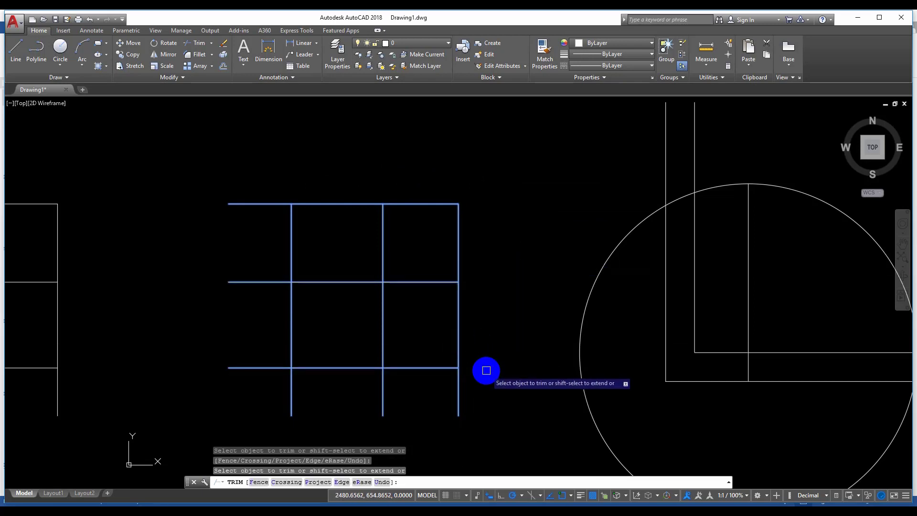
- Trim the three horizontal segments between the second grid's middle and right vertical lines
{"action": "left_click", "coordinate": [436, 367]}
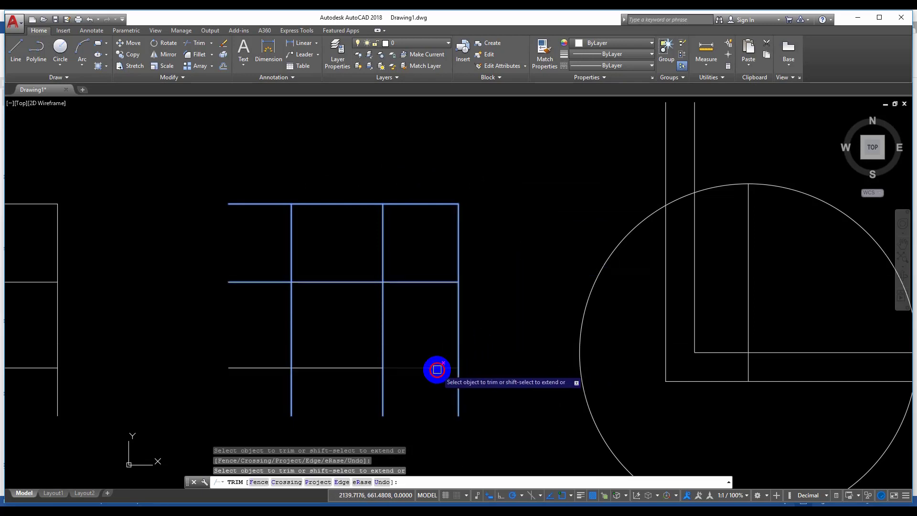
{"action": "left_click", "coordinate": [430, 282]}
{"action": "left_click", "coordinate": [405, 205]}
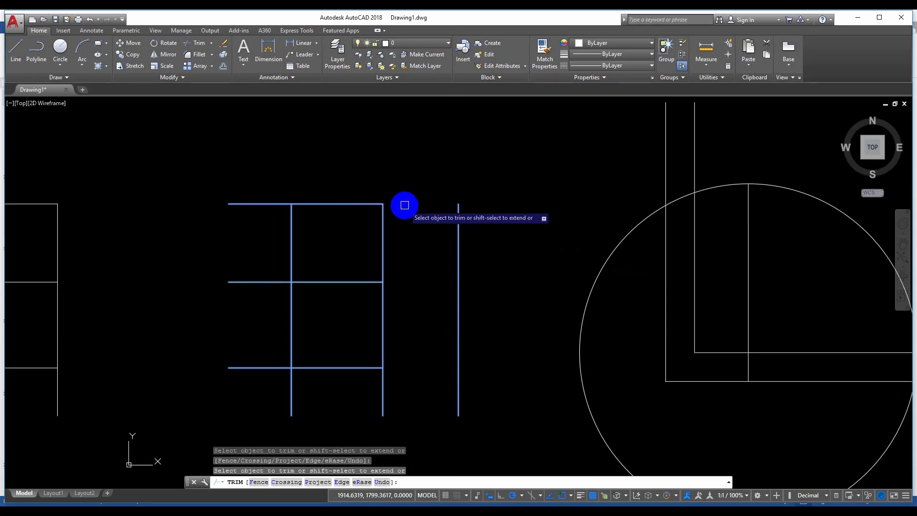
- Trim the second grid's lower overhangs on the left and middle verticals and left overhangs on the lower two horizontals, and end Trim
{"action": "left_click", "coordinate": [291, 402]}
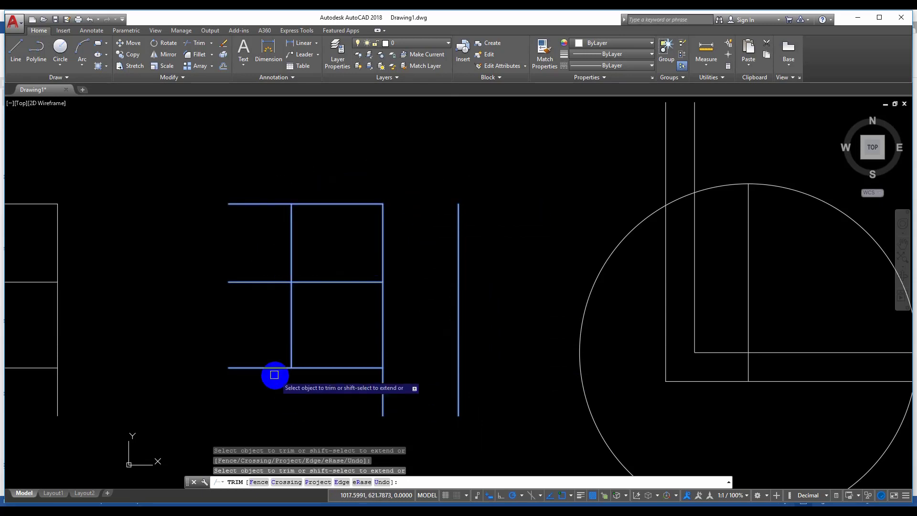
{"action": "left_click", "coordinate": [273, 369]}
{"action": "left_click", "coordinate": [274, 282]}
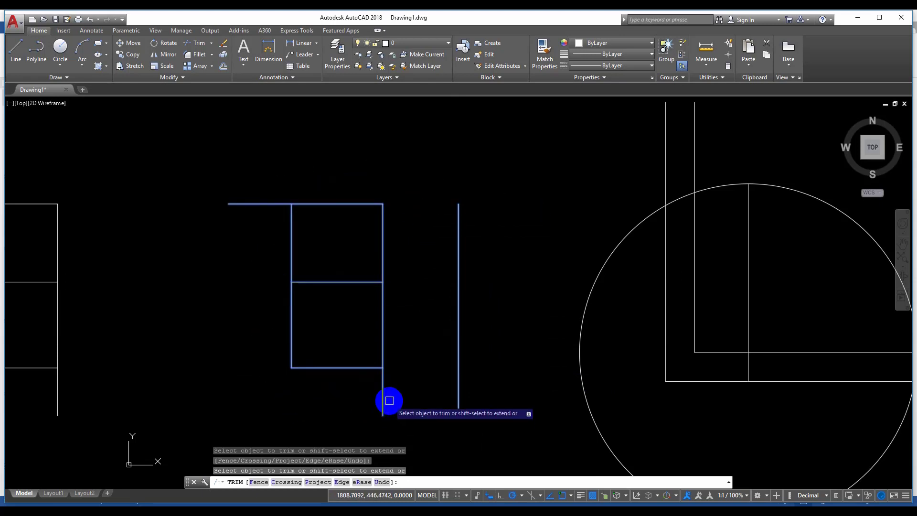
{"action": "left_click", "coordinate": [381, 391]}
{"action": "key", "text": "Return"}
- Examine the circle overlapping the L-shaped double lines and the two vertical lines that cross them
{"action": "scroll", "coordinate": [470, 342], "scroll_direction": "down", "scroll_amount": 2}
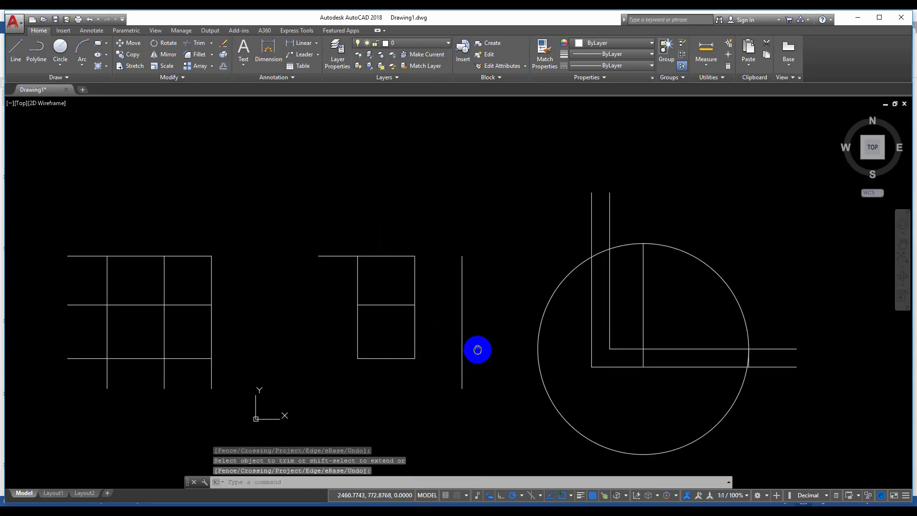
{"action": "middle_click_drag", "start_coordinate": [477, 348], "coordinate": [452, 241]}
{"action": "middle_click_drag", "start_coordinate": [519, 344], "coordinate": [481, 357]}
{"action": "scroll", "coordinate": [417, 342], "scroll_direction": "up", "scroll_amount": 4}
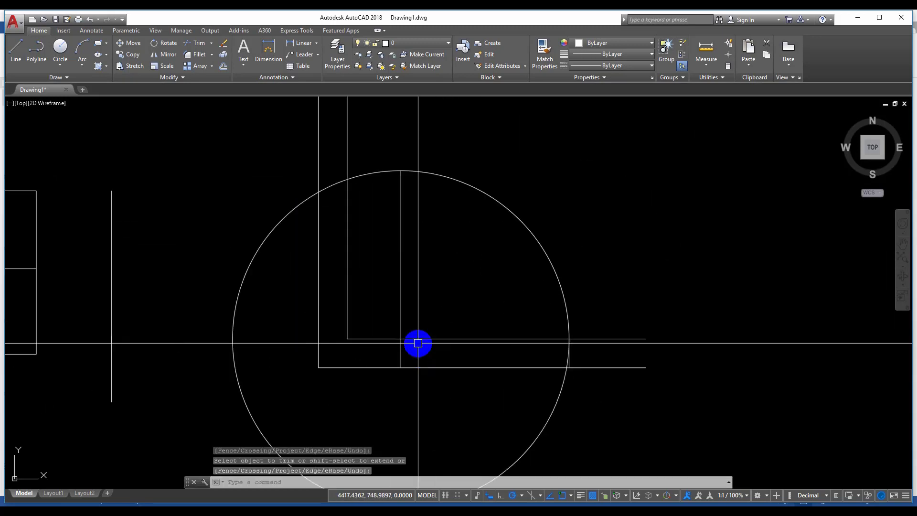
{"action": "mouse_move", "coordinate": [417, 342]}
{"action": "middle_mouse_down"}
{"action": "mouse_move", "coordinate": [411, 242]}
{"action": "mouse_move", "coordinate": [445, 341]}
{"action": "mouse_move", "coordinate": [456, 313]}
{"action": "middle_mouse_up"}
{"action": "scroll", "coordinate": [430, 257], "scroll_direction": "down", "scroll_amount": 2}
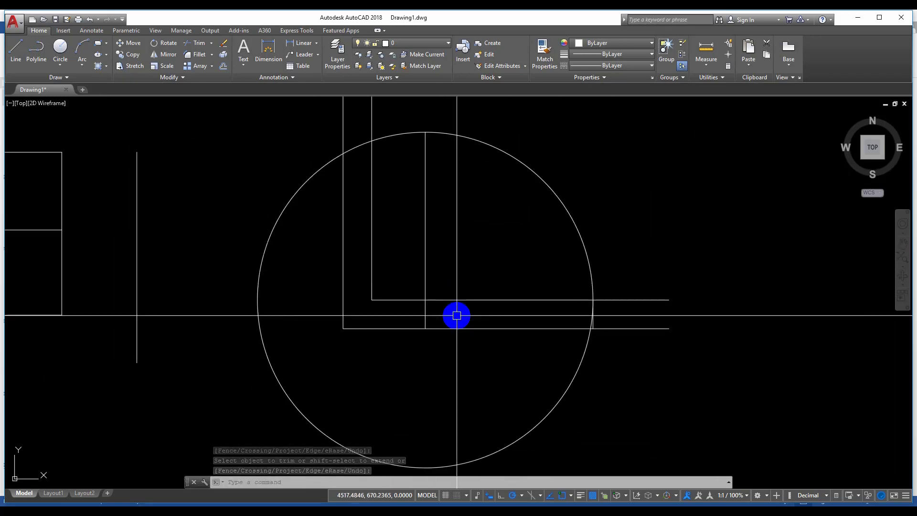
{"action": "scroll", "coordinate": [459, 317], "scroll_direction": "down", "scroll_amount": 2}
{"action": "scroll", "coordinate": [468, 341], "scroll_direction": "up", "scroll_amount": 2}
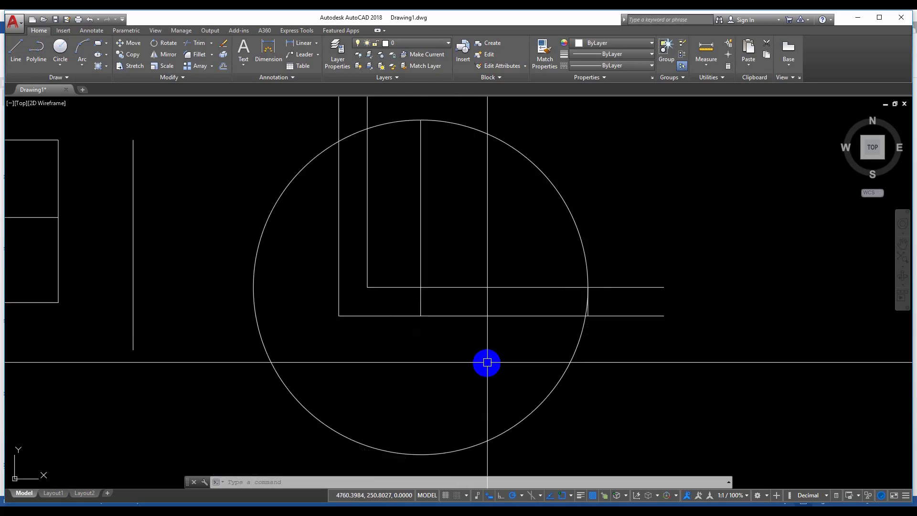
{"action": "middle_click_drag", "start_coordinate": [532, 219], "coordinate": [508, 267]}
{"action": "middle_click_drag", "start_coordinate": [501, 383], "coordinate": [536, 334]}
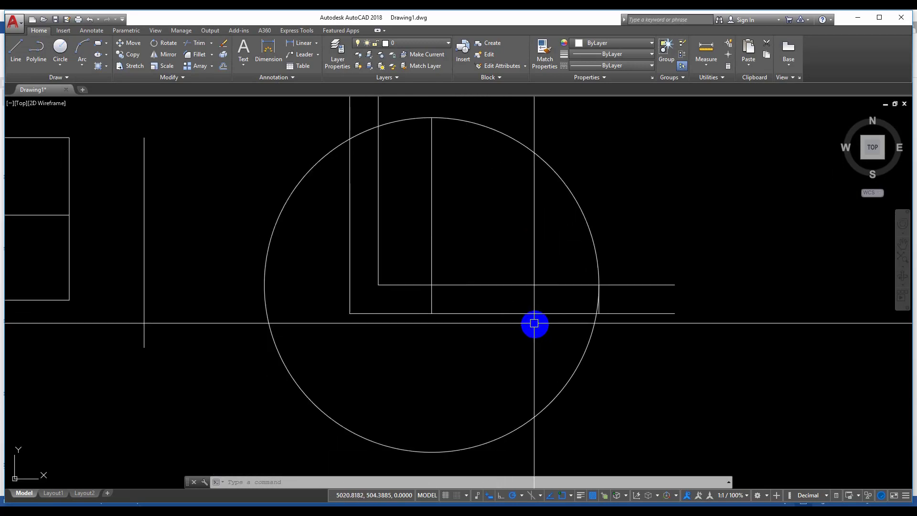
{"action": "middle_click_drag", "start_coordinate": [511, 242], "coordinate": [460, 340]}
{"action": "middle_click_drag", "start_coordinate": [448, 379], "coordinate": [501, 335]}
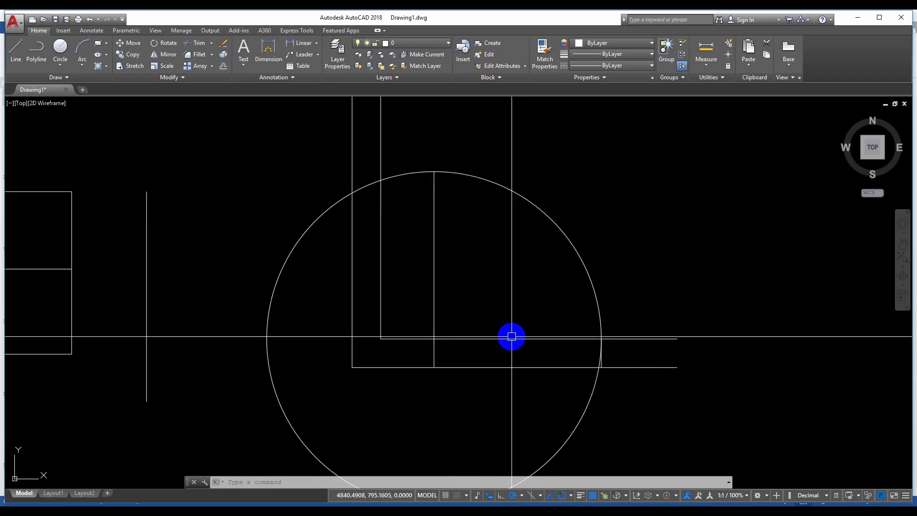
{"action": "scroll", "coordinate": [512, 336], "scroll_direction": "down", "scroll_amount": 2}
{"action": "scroll", "coordinate": [502, 336], "scroll_direction": "up", "scroll_amount": 2}
{"action": "middle_click_drag", "start_coordinate": [556, 378], "coordinate": [540, 313]}
{"action": "mouse_move", "coordinate": [489, 235]}
{"action": "middle_mouse_down"}
{"action": "mouse_move", "coordinate": [466, 291]}
{"action": "mouse_move", "coordinate": [425, 274]}
{"action": "middle_mouse_up"}
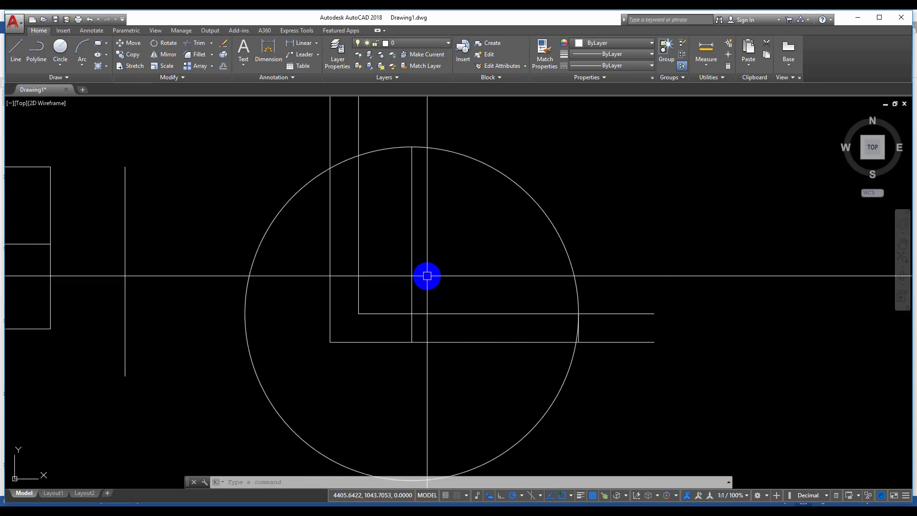
{"action": "type", "text": "tr"}
{"action": "key", "text": "Return"}
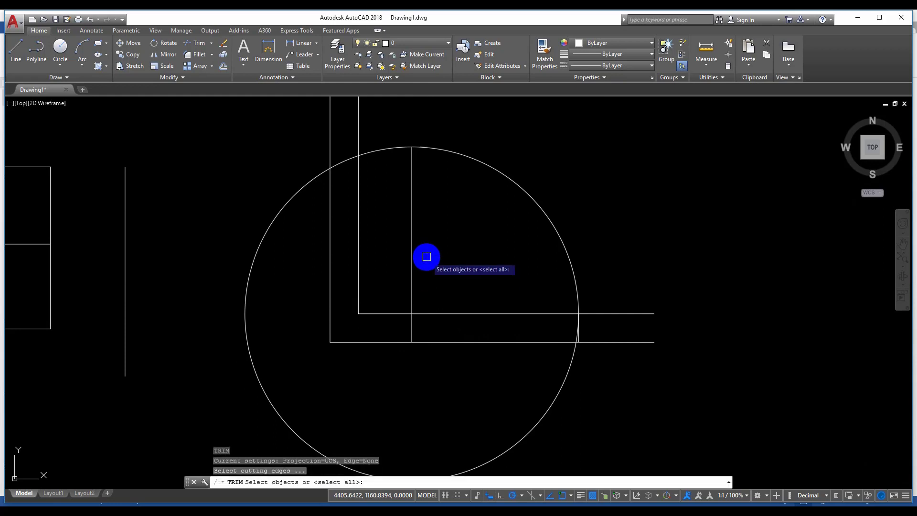
{"action": "left_click", "coordinate": [412, 202]}
{"action": "scroll", "coordinate": [577, 344], "scroll_direction": "up", "scroll_amount": 3}
{"action": "scroll", "coordinate": [588, 311], "scroll_direction": "up", "scroll_amount": 3}
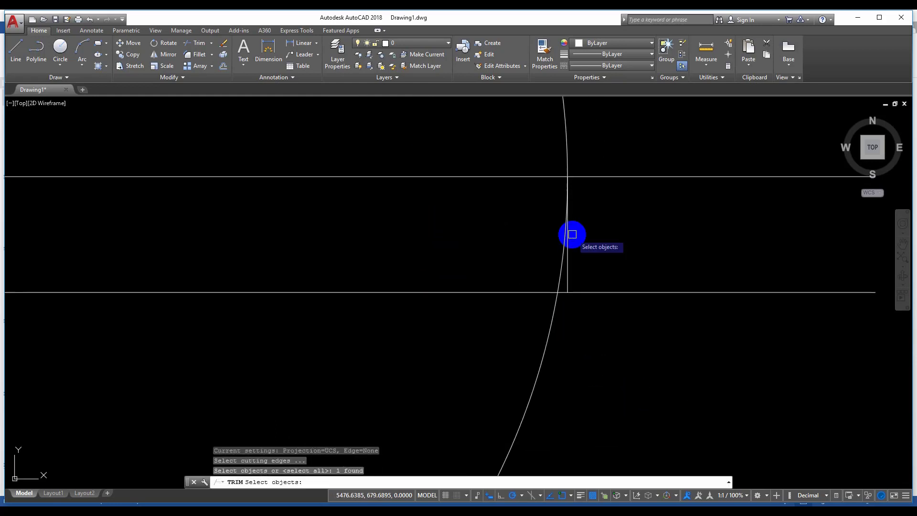
{"action": "left_click", "coordinate": [587, 179]}
{"action": "scroll", "coordinate": [607, 240], "scroll_direction": "down", "scroll_amount": 4}
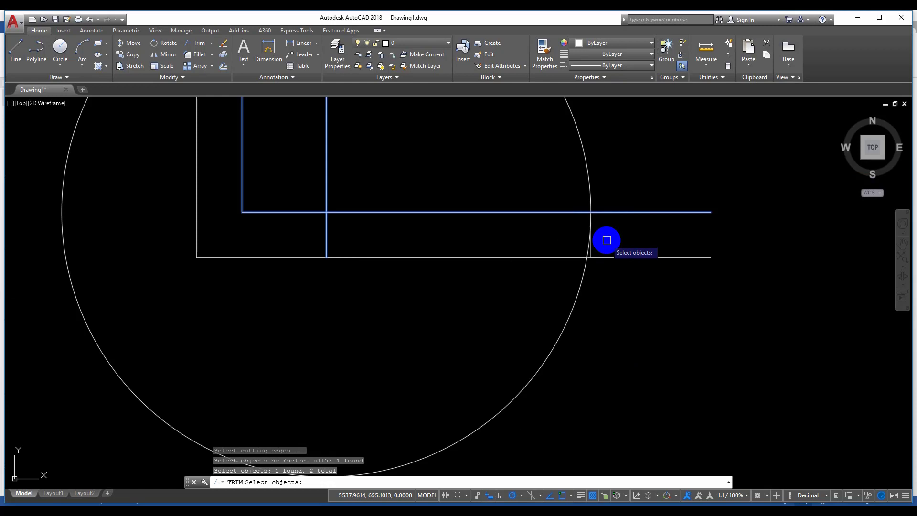
{"action": "scroll", "coordinate": [600, 342], "scroll_direction": "down", "scroll_amount": 4}
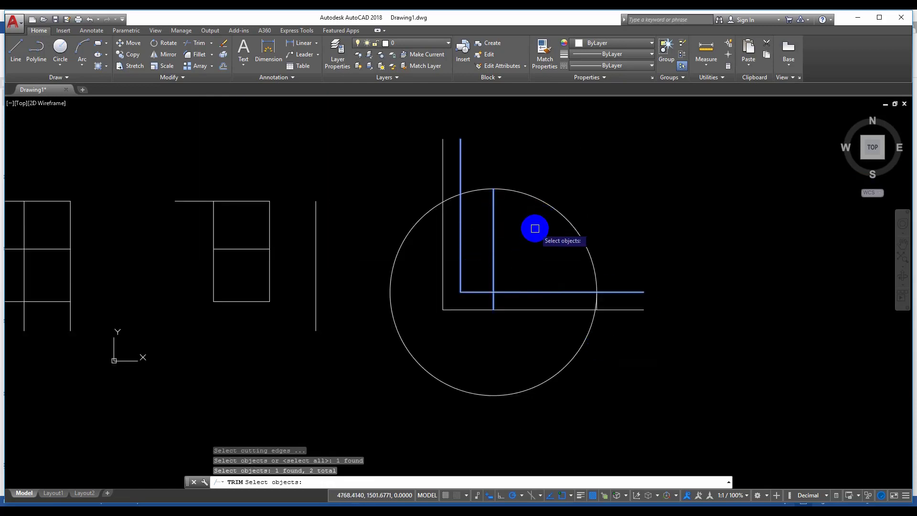
{"action": "scroll", "coordinate": [575, 289], "scroll_direction": "up", "scroll_amount": 2}
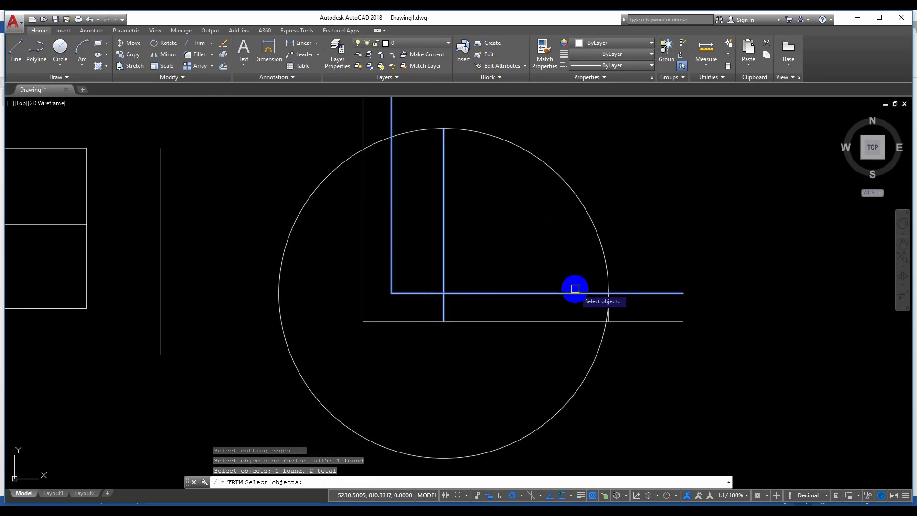
{"action": "key", "text": "Escape"}
- Trim the circle down to its upper-right quarter arc, using the long vertical line and the short vertical line as cutting edges
{"action": "type", "text": "tr"}
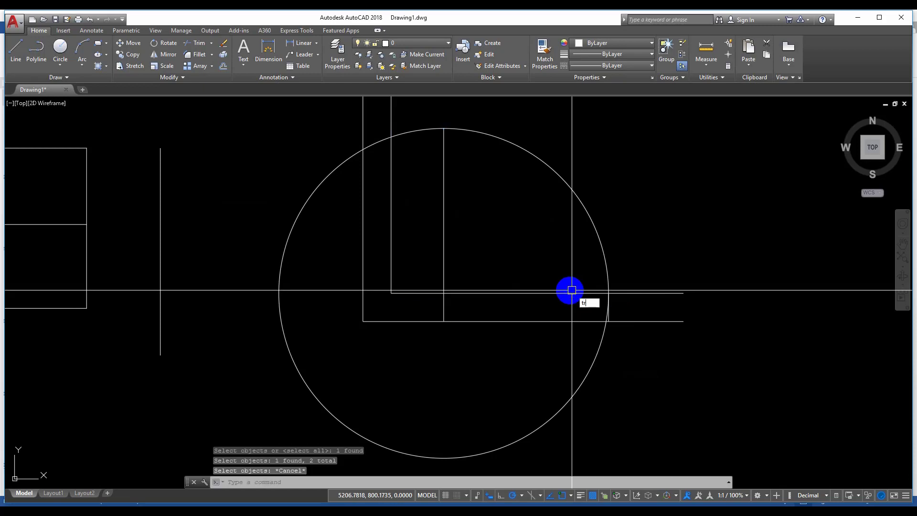
{"action": "key", "text": "Return"}
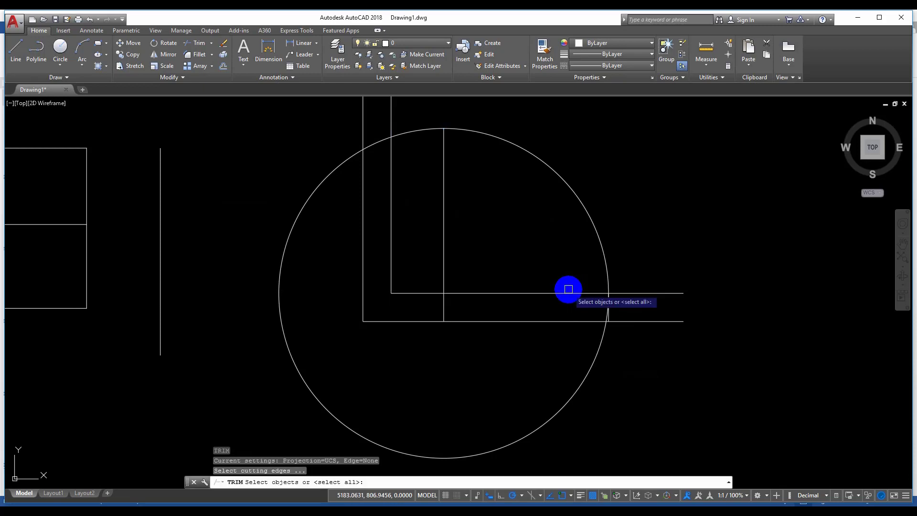
{"action": "left_click", "coordinate": [444, 172]}
{"action": "scroll", "coordinate": [623, 275], "scroll_direction": "up", "scroll_amount": 4}
{"action": "scroll", "coordinate": [623, 291], "scroll_direction": "down", "scroll_amount": 4}
{"action": "scroll", "coordinate": [621, 300], "scroll_direction": "up", "scroll_amount": 6}
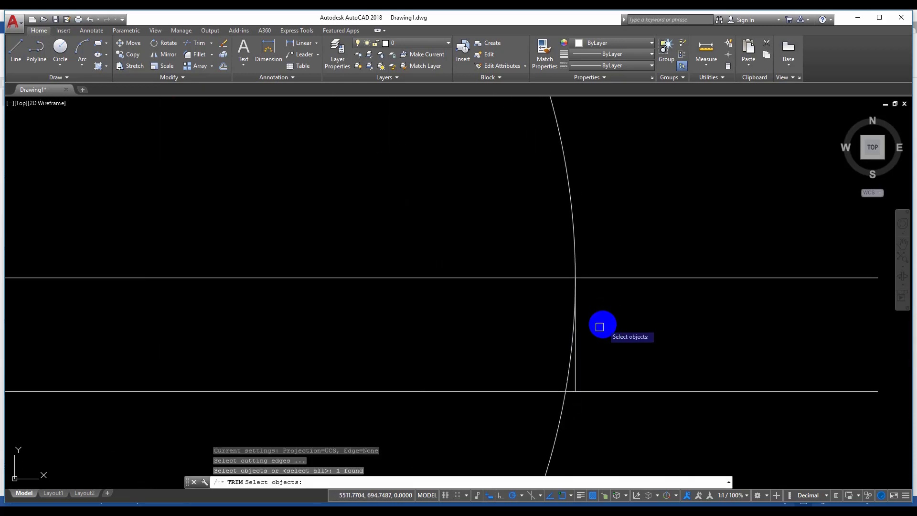
{"action": "left_click", "coordinate": [576, 370]}
{"action": "scroll", "coordinate": [618, 364], "scroll_direction": "down", "scroll_amount": 6}
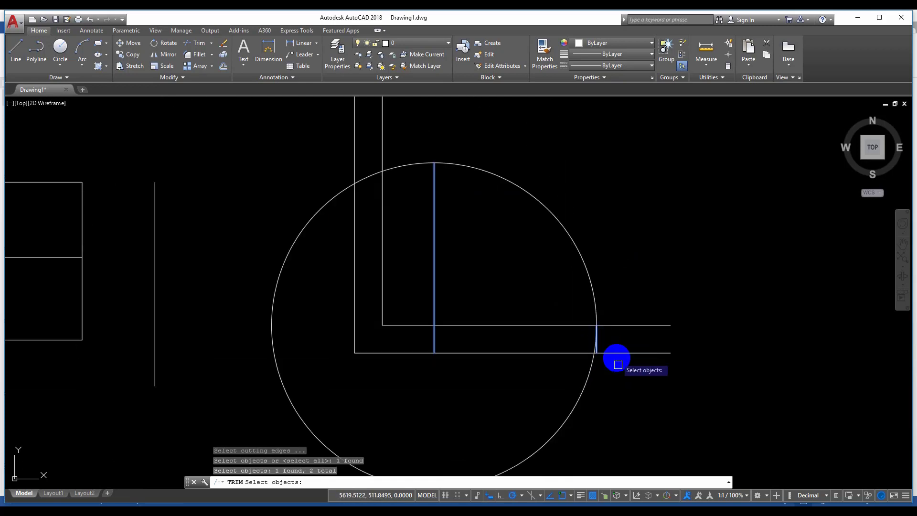
{"action": "key", "text": "Return"}
{"action": "left_click", "coordinate": [587, 376]}
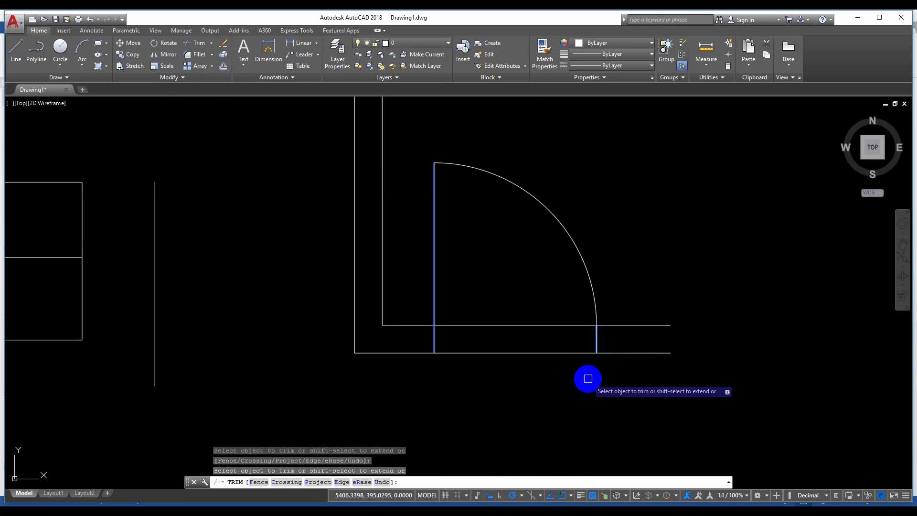
{"action": "key", "text": "Return"}
- Trim both horizontal lines between the long and short verticals below the arc, using the lines and arc around the opening as cutting edges
{"action": "middle_click_drag", "start_coordinate": [592, 379], "coordinate": [612, 328]}
{"action": "middle_click_drag", "start_coordinate": [574, 224], "coordinate": [532, 328]}
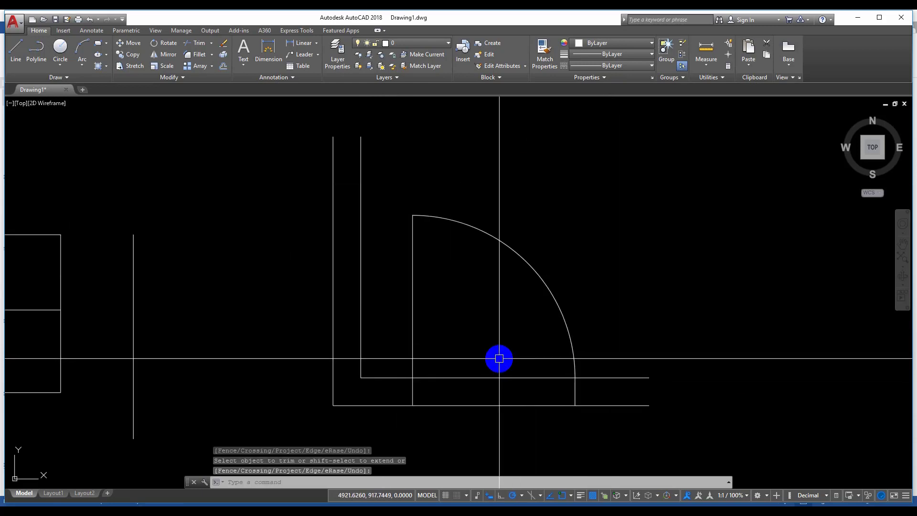
{"action": "middle_click_drag", "start_coordinate": [507, 361], "coordinate": [544, 334]}
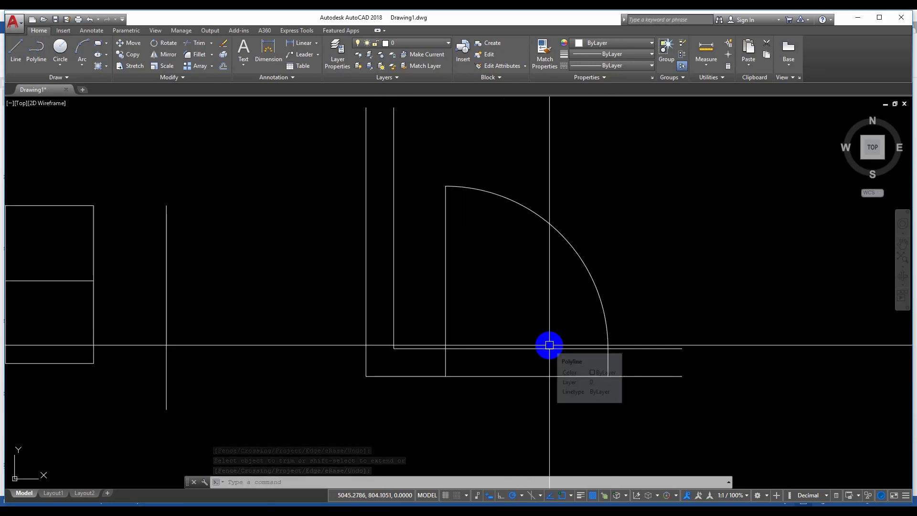
{"action": "scroll", "coordinate": [549, 346], "scroll_direction": "up", "scroll_amount": 3}
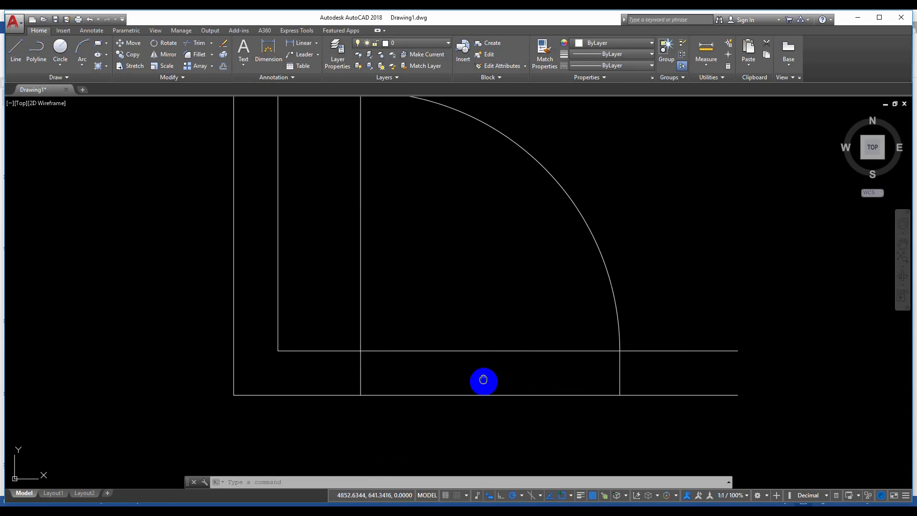
{"action": "middle_click_drag", "start_coordinate": [483, 381], "coordinate": [494, 351]}
{"action": "type", "text": "tr"}
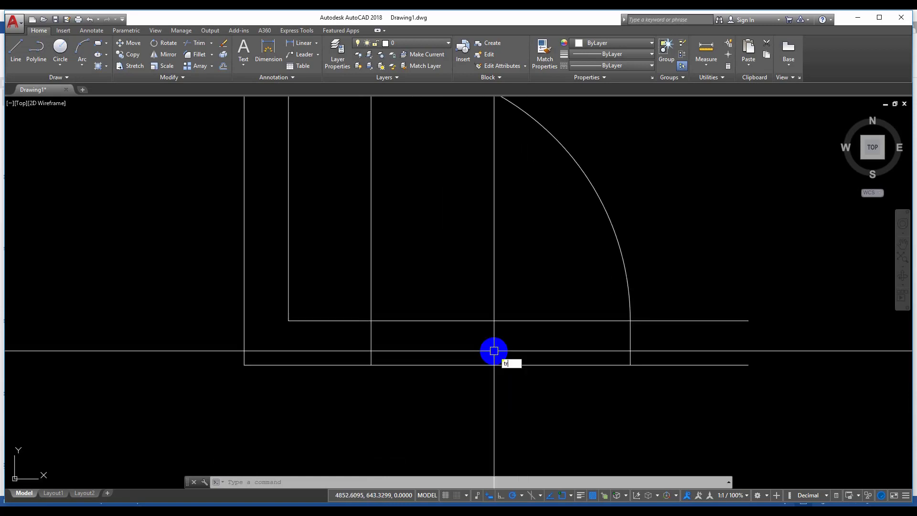
{"action": "key", "text": "Return"}
{"action": "left_click", "coordinate": [736, 424]}
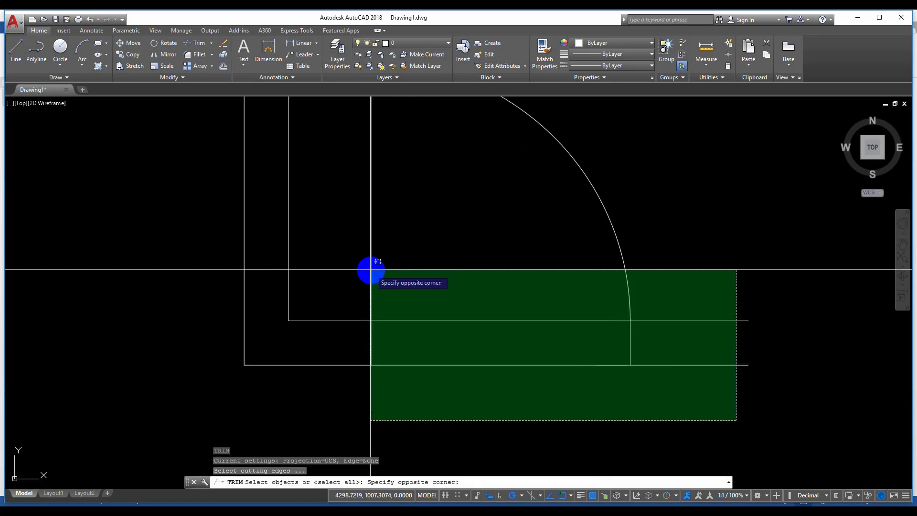
{"action": "left_click", "coordinate": [349, 262]}
{"action": "key", "text": "Return"}
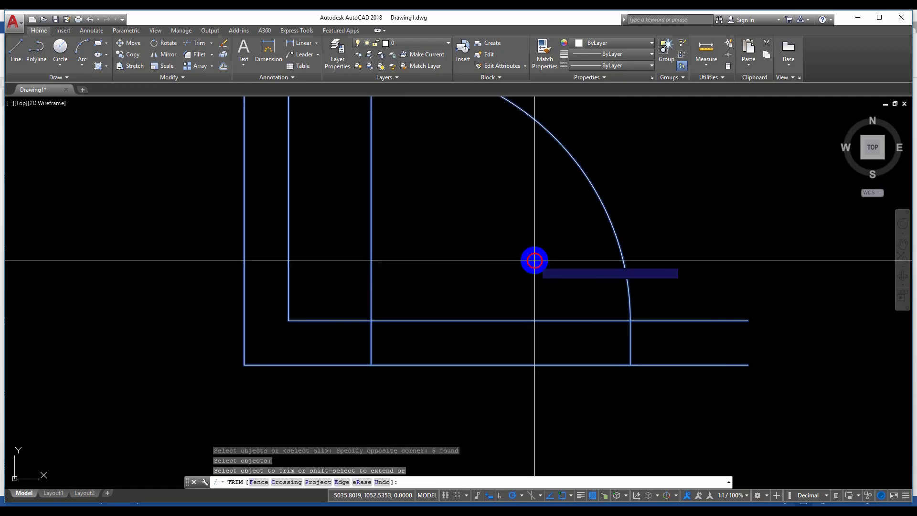
{"action": "left_click", "coordinate": [534, 260]}
{"action": "left_click", "coordinate": [471, 381]}
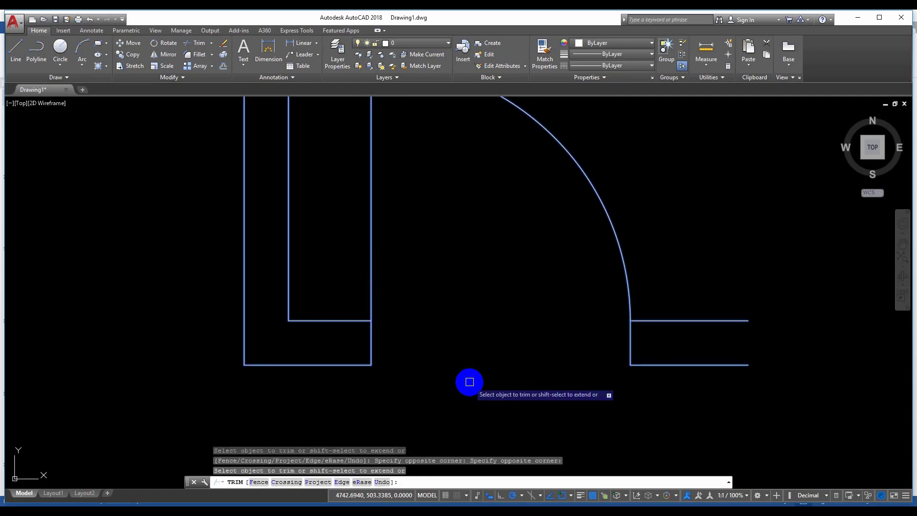
{"action": "scroll", "coordinate": [473, 380], "scroll_direction": "down", "scroll_amount": 2}
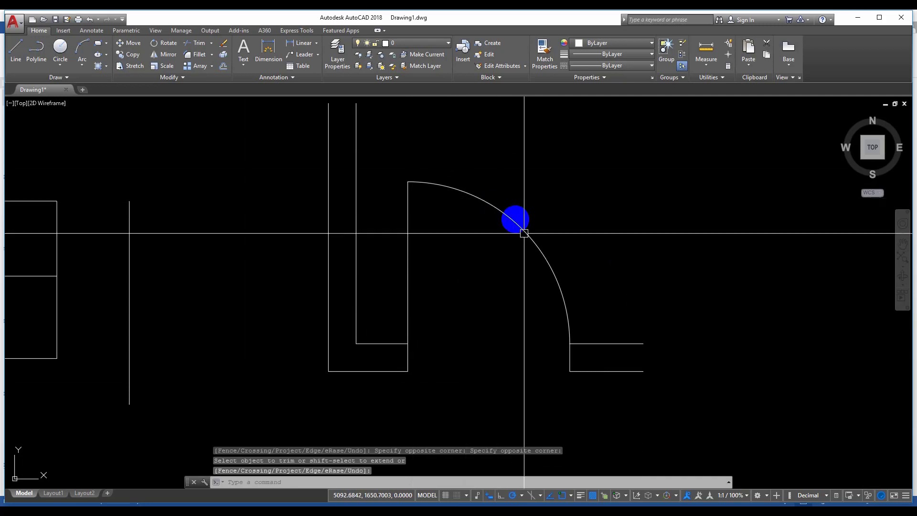
{"action": "mouse_move", "coordinate": [531, 341]}
{"action": "middle_mouse_down"}
{"action": "mouse_move", "coordinate": [577, 200]}
{"action": "mouse_move", "coordinate": [509, 355]}
{"action": "middle_mouse_up"}
{"action": "middle_click_drag", "start_coordinate": [439, 327], "coordinate": [473, 325]}
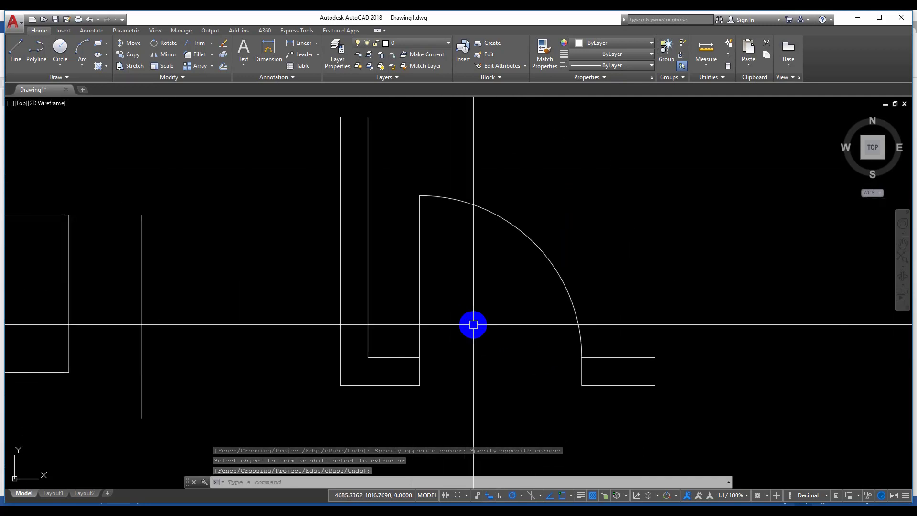
{"action": "scroll", "coordinate": [500, 369], "scroll_direction": "down", "scroll_amount": 2}
{"action": "scroll", "coordinate": [432, 368], "scroll_direction": "up", "scroll_amount": 2}
{"action": "middle_click_drag", "start_coordinate": [431, 368], "coordinate": [600, 340]}
{"action": "scroll", "coordinate": [600, 341], "scroll_direction": "down", "scroll_amount": 4}
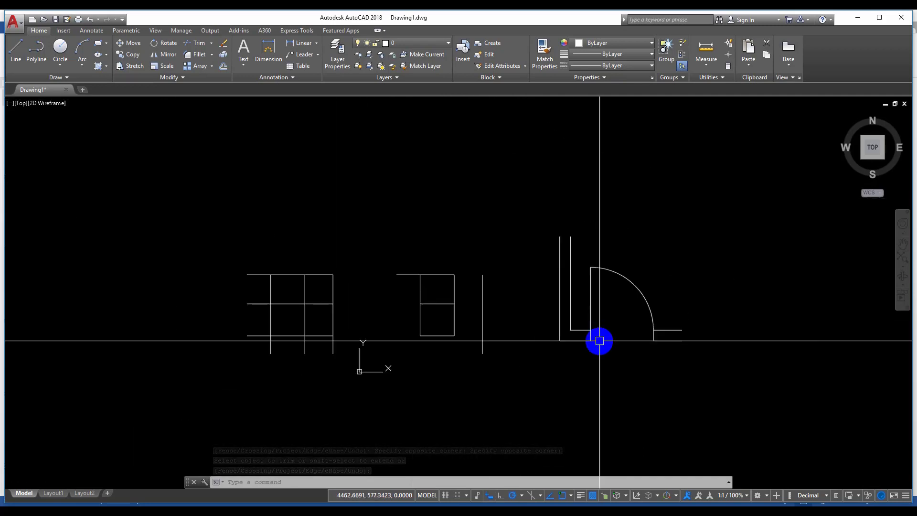